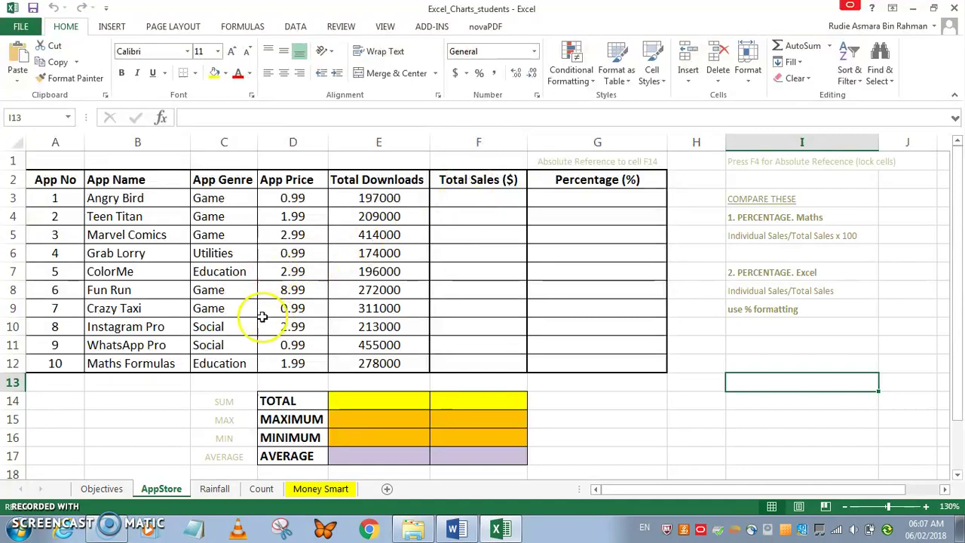
Step: Tour the Objectives, Rainfall, Count and Money Smart sheets, then return to AppStore
{"action": "left_click", "coordinate": [315, 273]}
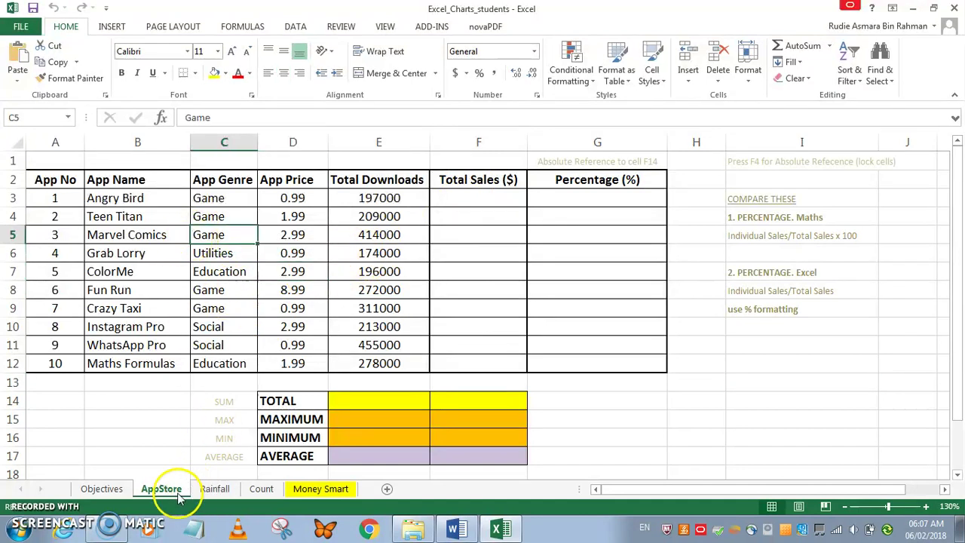
{"action": "left_click", "coordinate": [101, 489]}
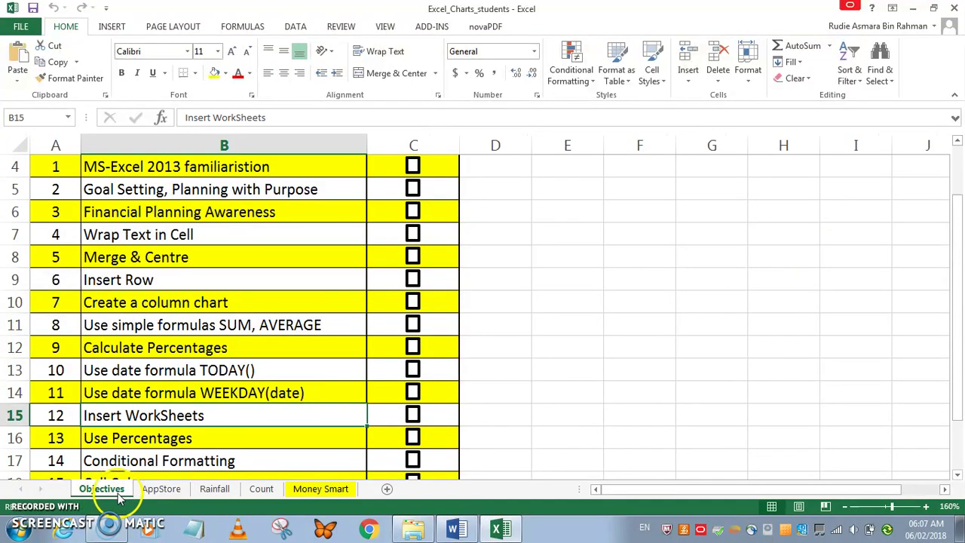
{"action": "left_click", "coordinate": [168, 491]}
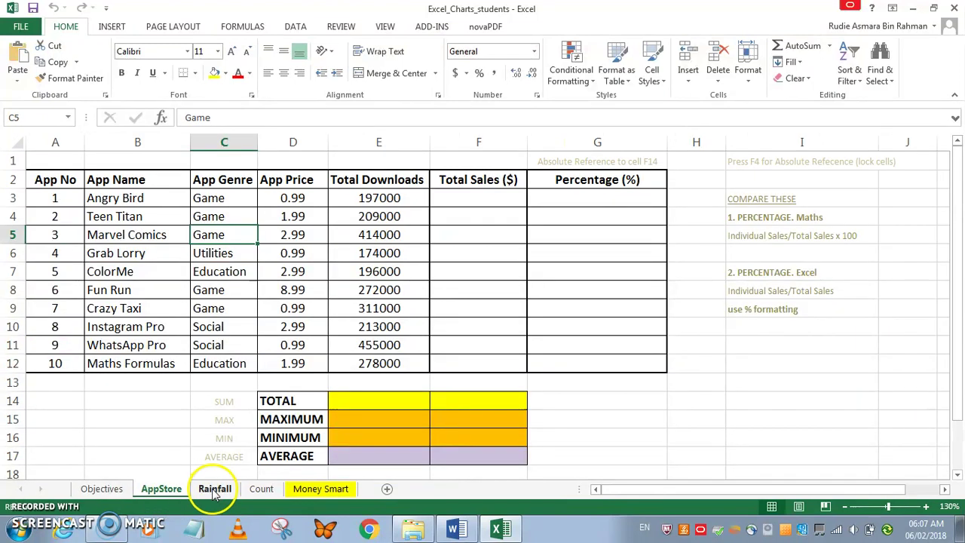
{"action": "left_click", "coordinate": [214, 491]}
{"action": "left_click", "coordinate": [262, 490]}
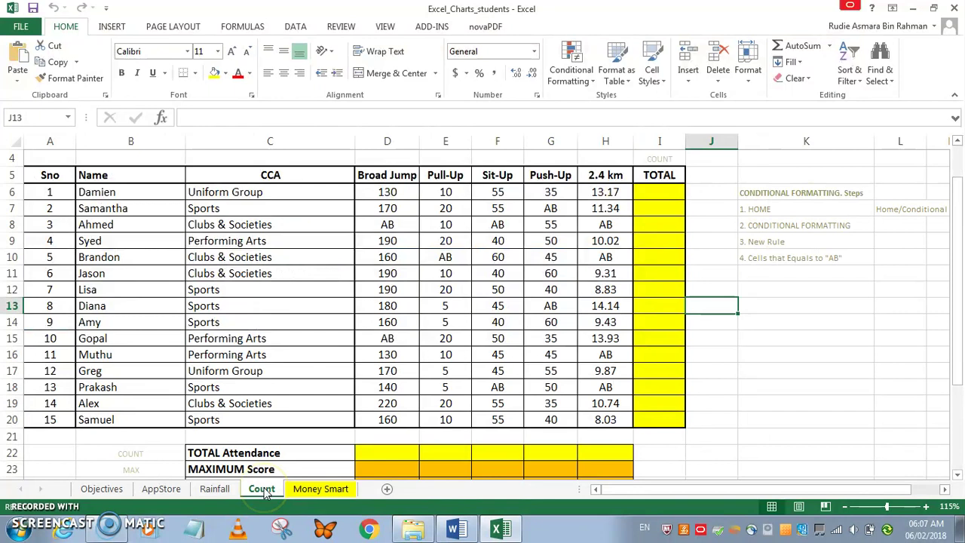
{"action": "left_click", "coordinate": [302, 490]}
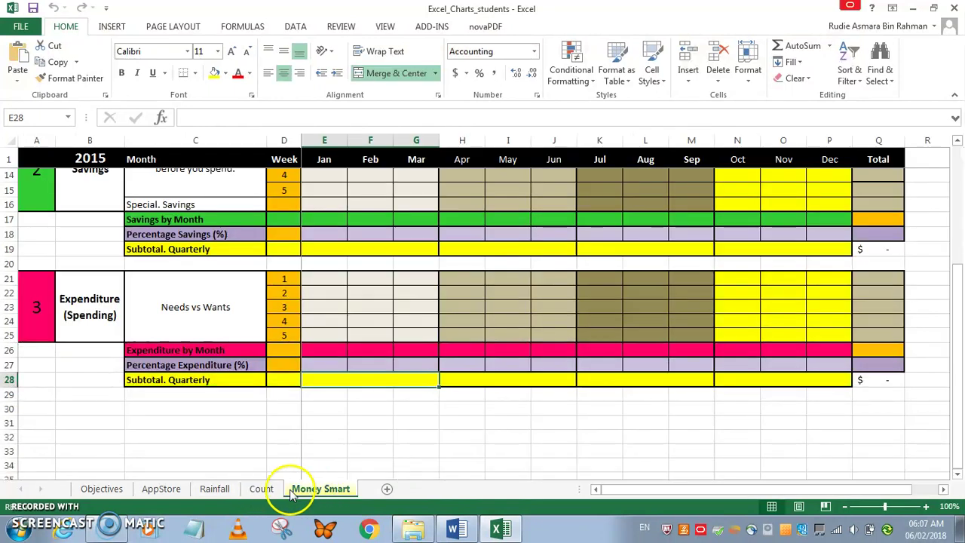
{"action": "left_click", "coordinate": [168, 491]}
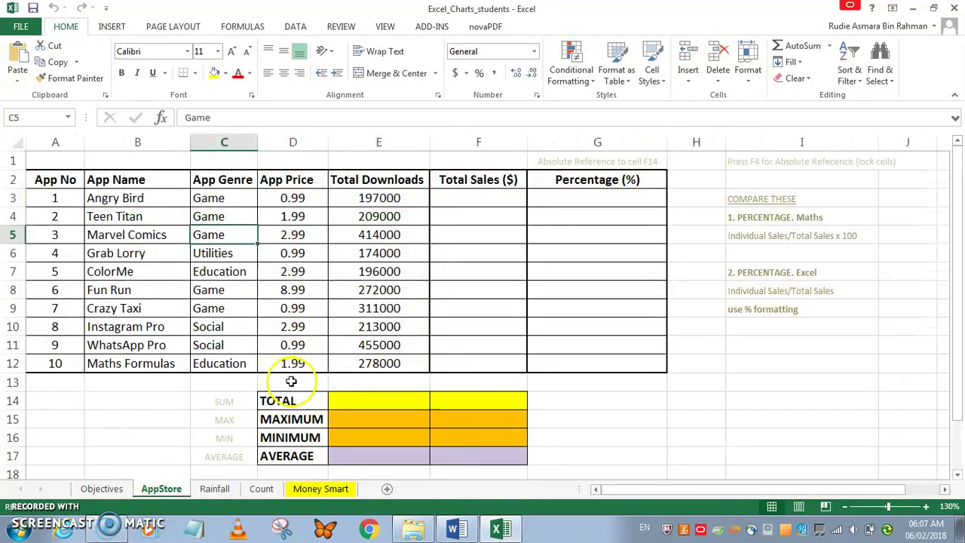
Step: Review Angry Bird's 0.99 price and 197000 downloads alongside the other apps' downloads
{"action": "left_click", "coordinate": [413, 216]}
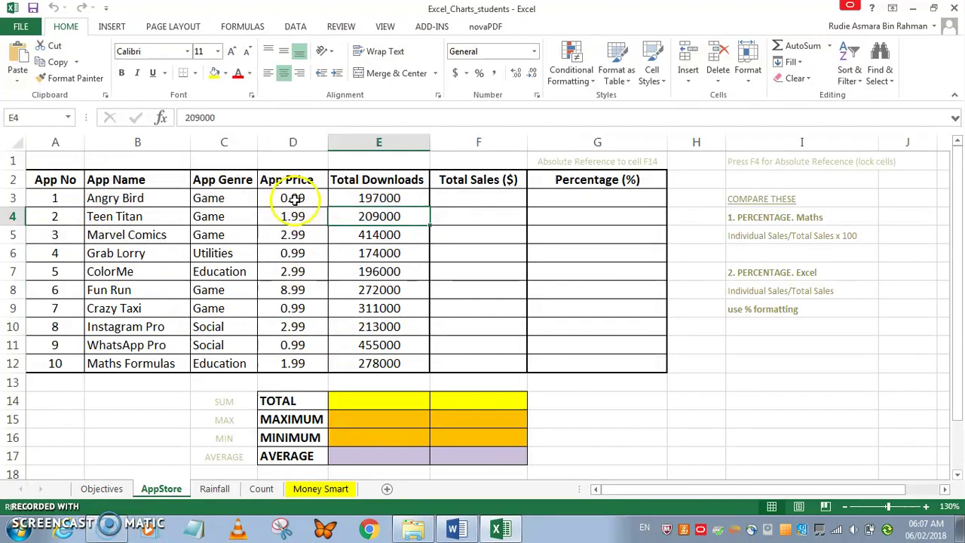
{"action": "left_click", "coordinate": [367, 194]}
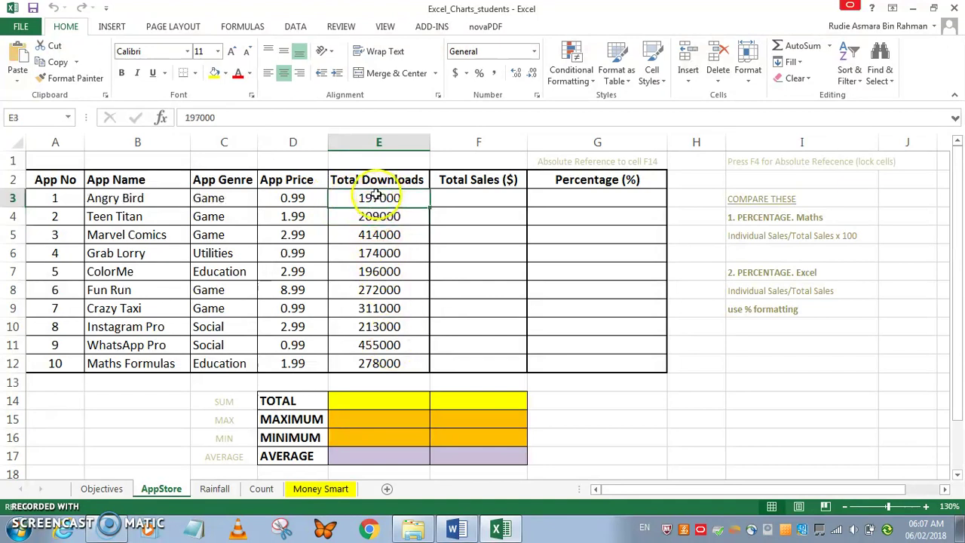
{"action": "left_click", "coordinate": [156, 197]}
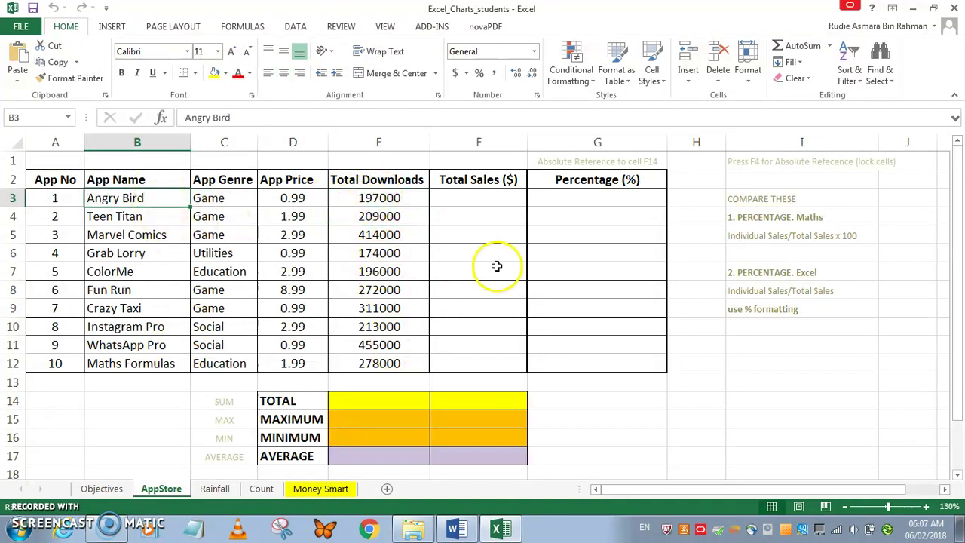
{"action": "left_click", "coordinate": [402, 202]}
{"action": "left_click", "coordinate": [309, 208]}
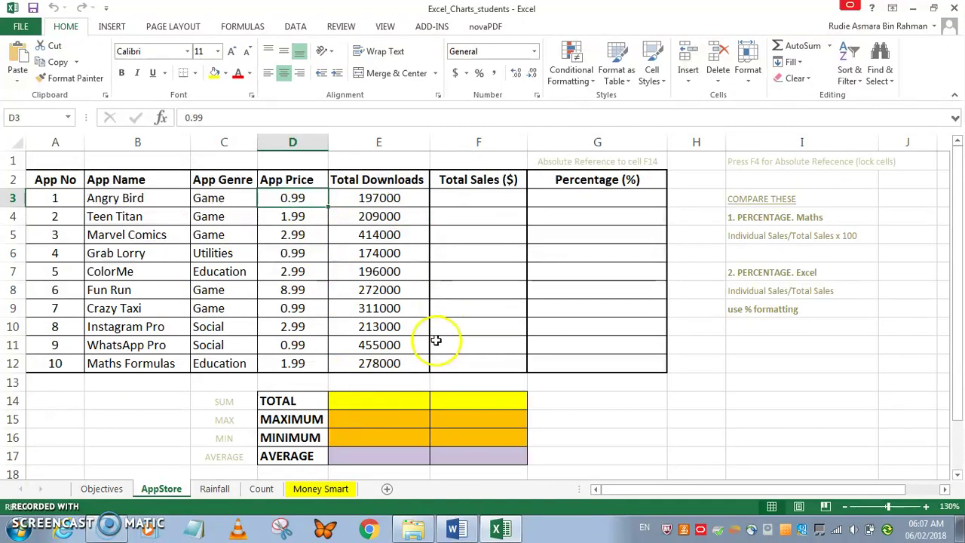
{"action": "left_click", "coordinate": [352, 235]}
{"action": "left_click", "coordinate": [399, 216]}
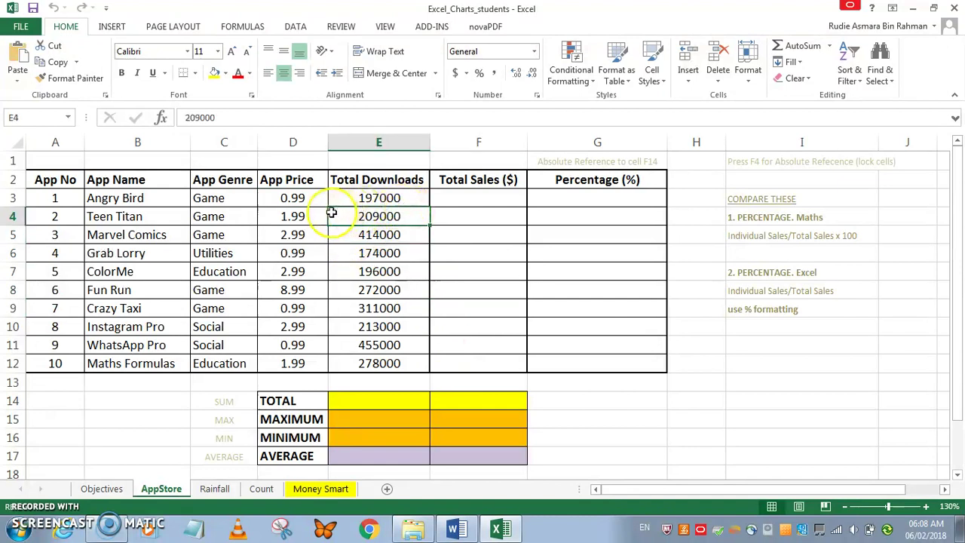
{"action": "left_click", "coordinate": [301, 198]}
{"action": "left_click", "coordinate": [440, 196]}
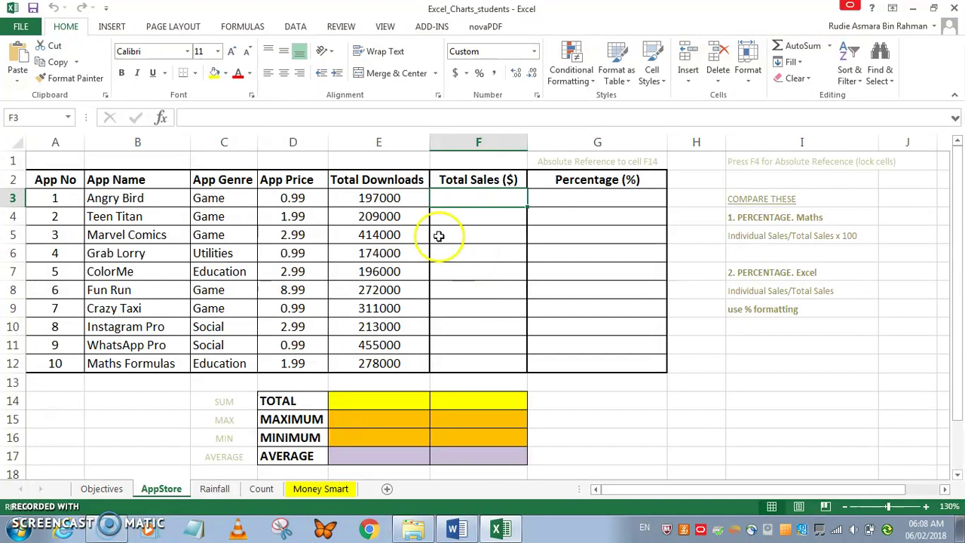
{"action": "left_click", "coordinate": [126, 199]}
Step: Enter =D3*E3 in F3, giving Angry Bird's total sales of 195,030.00
{"action": "left_click", "coordinate": [478, 199]}
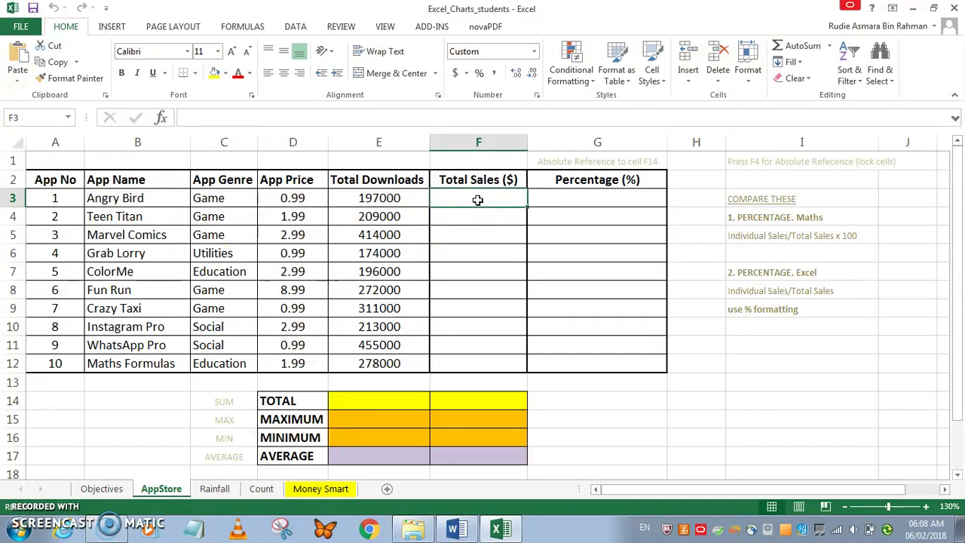
{"action": "type", "text": "="}
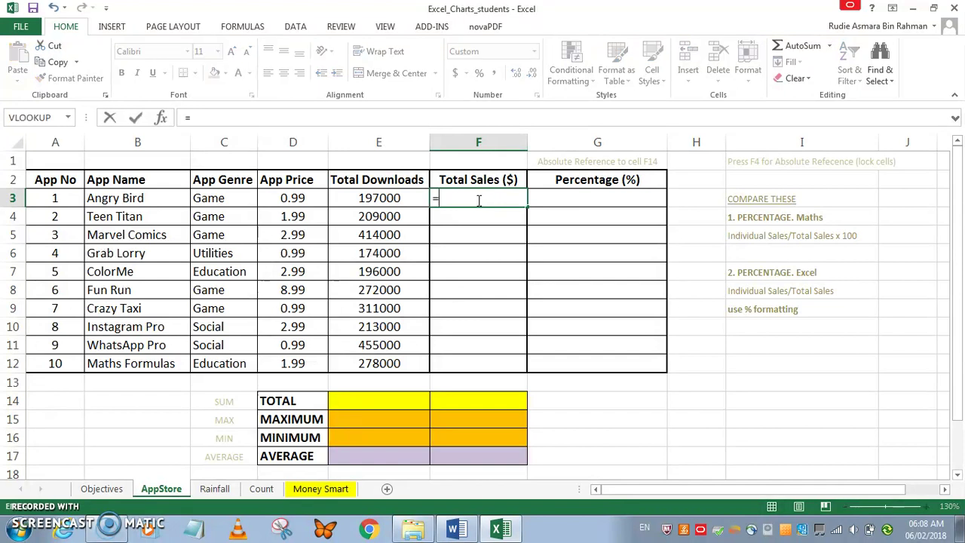
{"action": "left_click", "coordinate": [292, 197]}
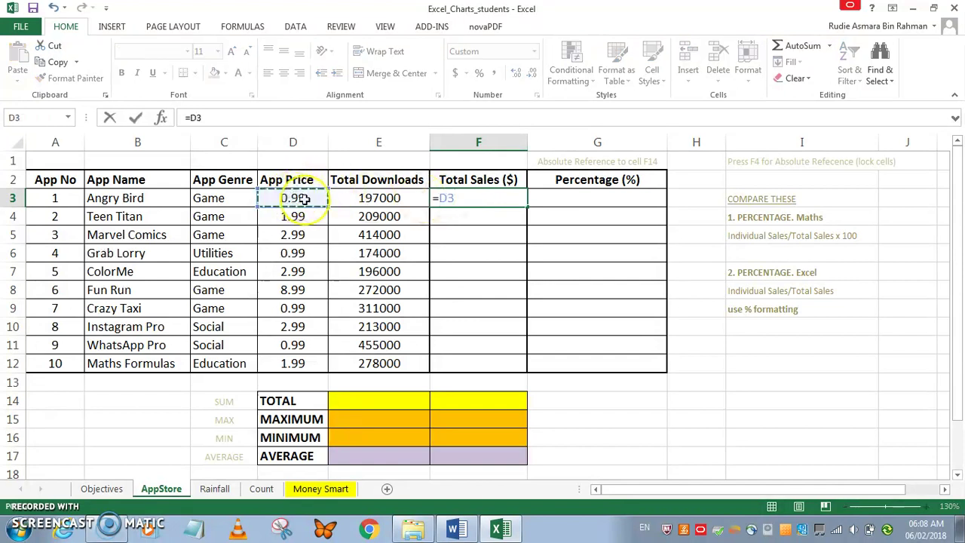
{"action": "type", "text": "*"}
{"action": "left_click", "coordinate": [380, 198]}
{"action": "key", "text": "Return"}
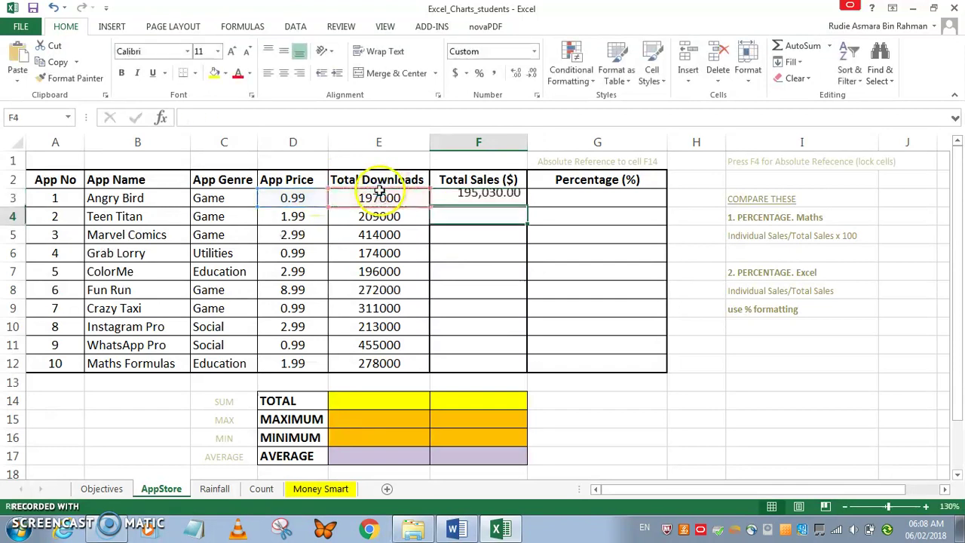
{"action": "left_click", "coordinate": [481, 197]}
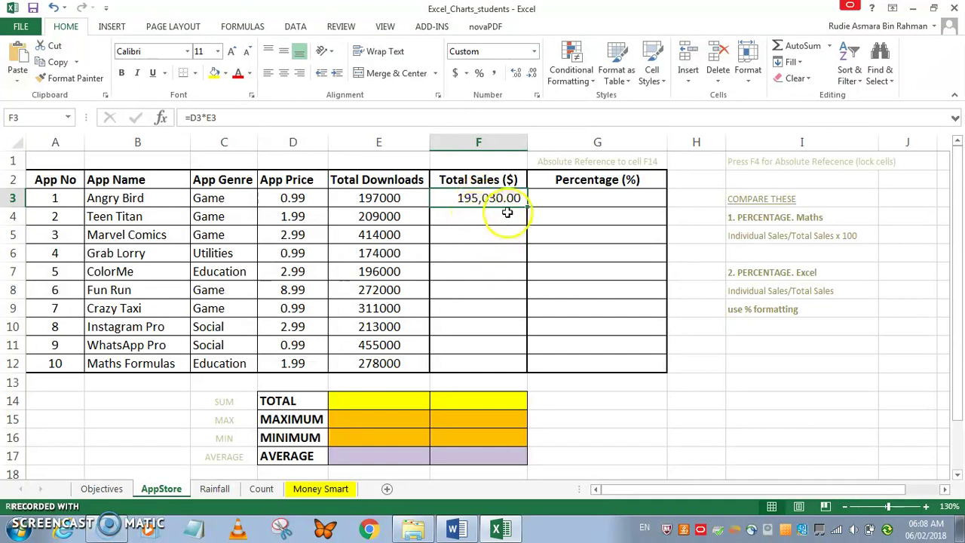
Step: Fill the =D3*E3 formula down from F3 to F12 and check the copied formulas
{"action": "left_click_drag", "start_coordinate": [527, 207], "coordinate": [527, 366]}
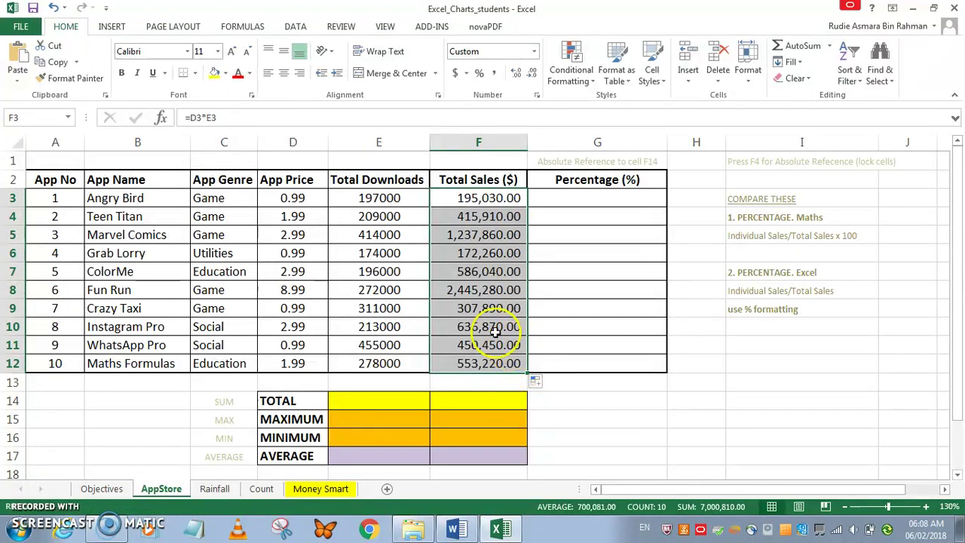
{"action": "left_click", "coordinate": [482, 290]}
{"action": "left_click", "coordinate": [467, 198]}
{"action": "left_click", "coordinate": [469, 308]}
{"action": "left_click", "coordinate": [482, 326]}
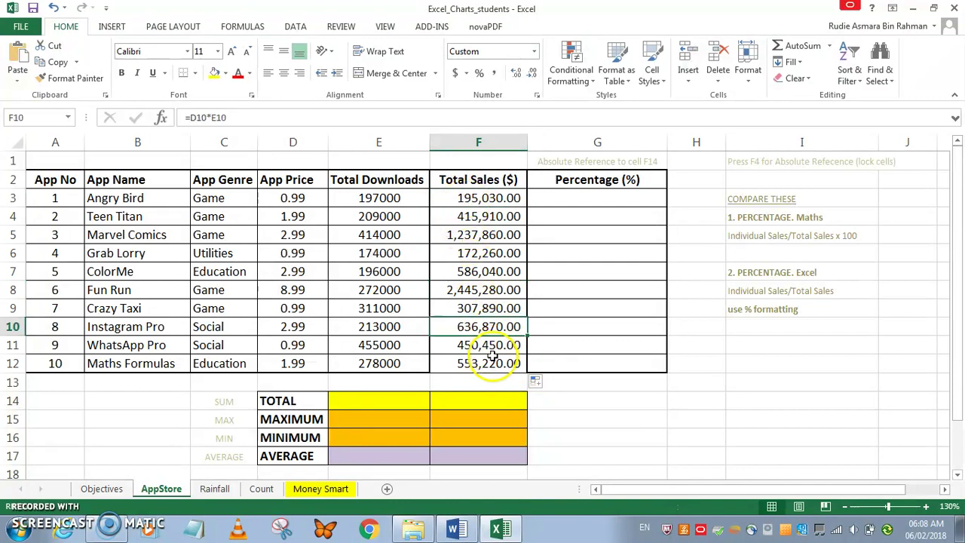
{"action": "left_click", "coordinate": [487, 344]}
{"action": "left_click", "coordinate": [489, 363]}
Step: Recheck the formulas in F3, F7, F10, F11 and F12, then select F3:F12
{"action": "left_click_drag", "start_coordinate": [489, 364], "coordinate": [478, 176]}
{"action": "left_click", "coordinate": [490, 273]}
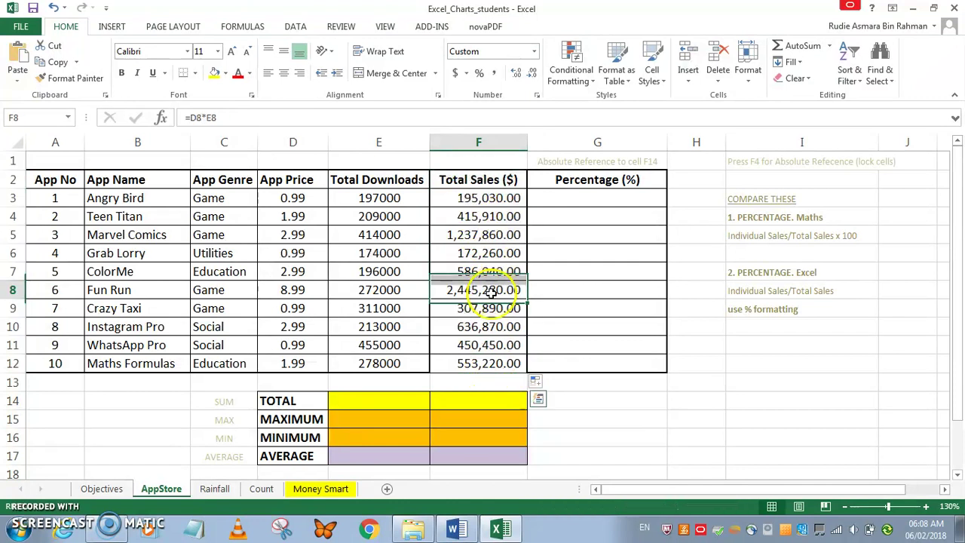
{"action": "left_click", "coordinate": [487, 326]}
{"action": "left_click", "coordinate": [490, 344]}
{"action": "left_click", "coordinate": [487, 197]}
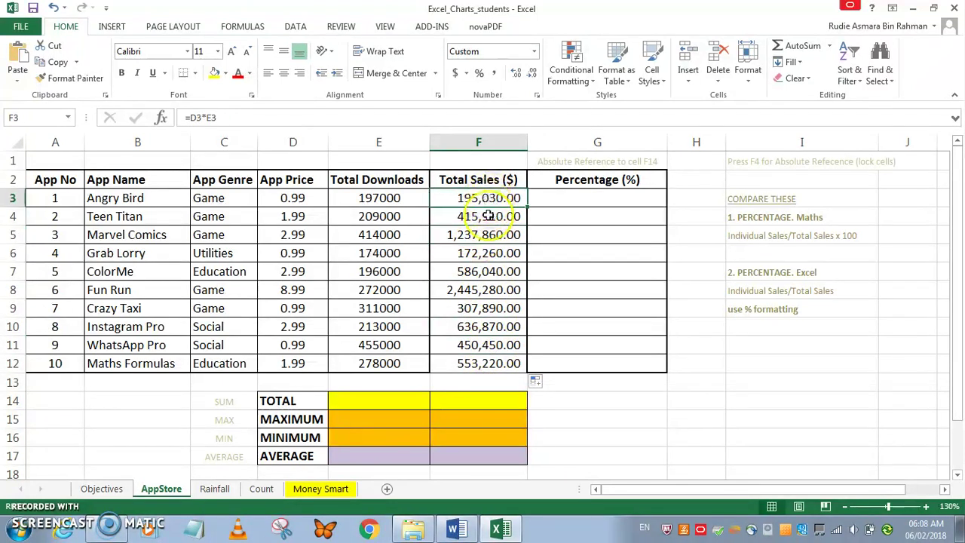
{"action": "left_click", "coordinate": [490, 360]}
{"action": "left_click_drag", "start_coordinate": [482, 197], "coordinate": [489, 354]}
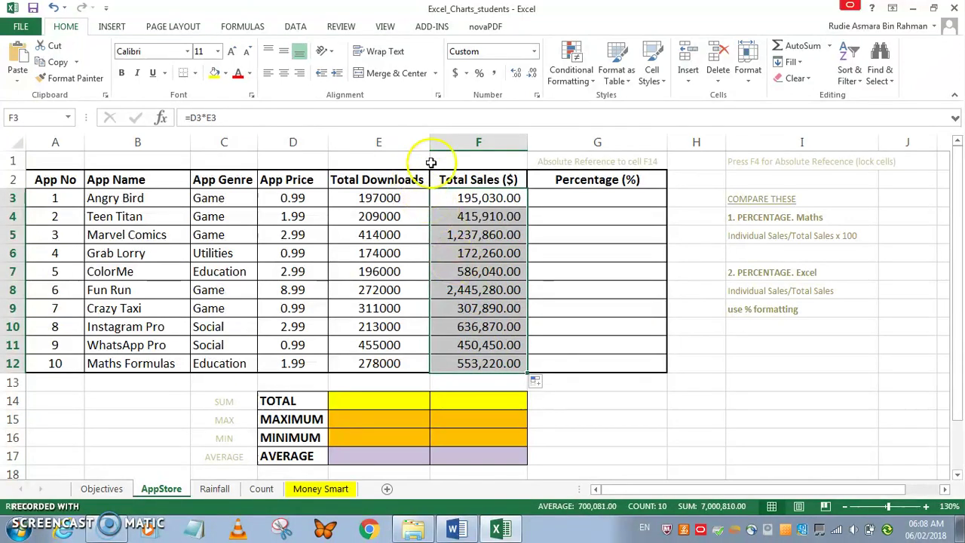
Step: Apply Accounting dollar format to the Total Sales values in F3:F12
{"action": "left_click", "coordinate": [455, 74]}
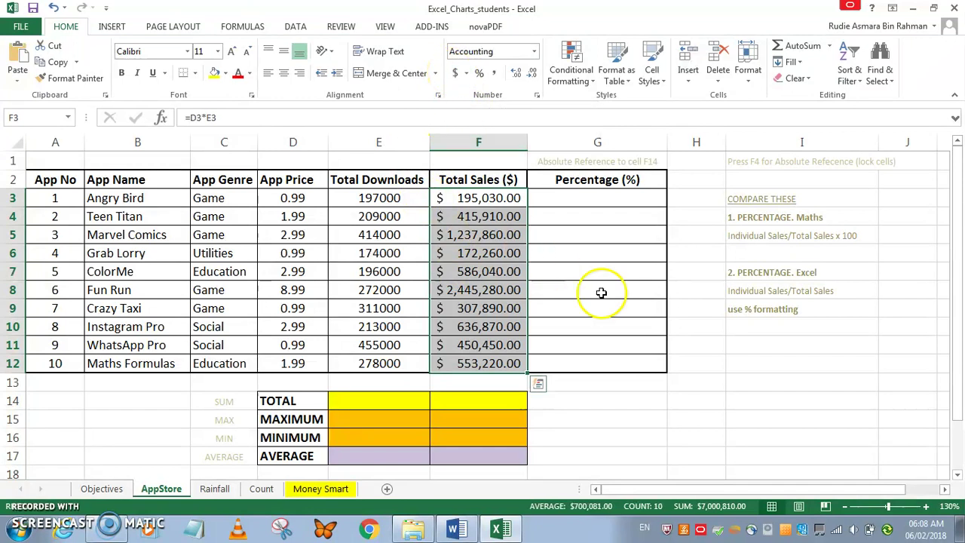
{"action": "left_click", "coordinate": [495, 73]}
{"action": "left_click", "coordinate": [456, 73]}
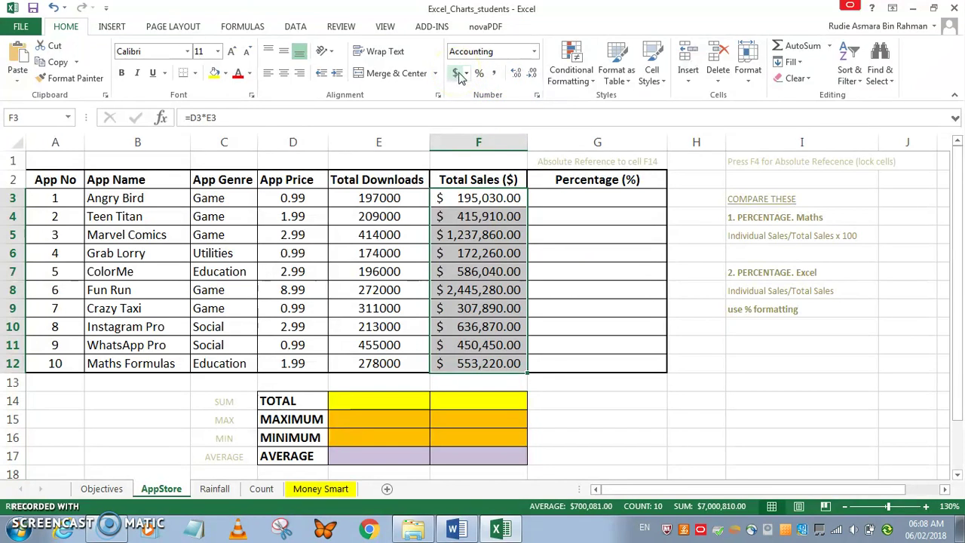
Step: Adjust the Total Sales decimals so they display two places, e.g. $ 2,445,280.00
{"action": "left_click", "coordinate": [516, 74]}
{"action": "left_click", "coordinate": [516, 75]}
{"action": "left_click", "coordinate": [516, 75]}
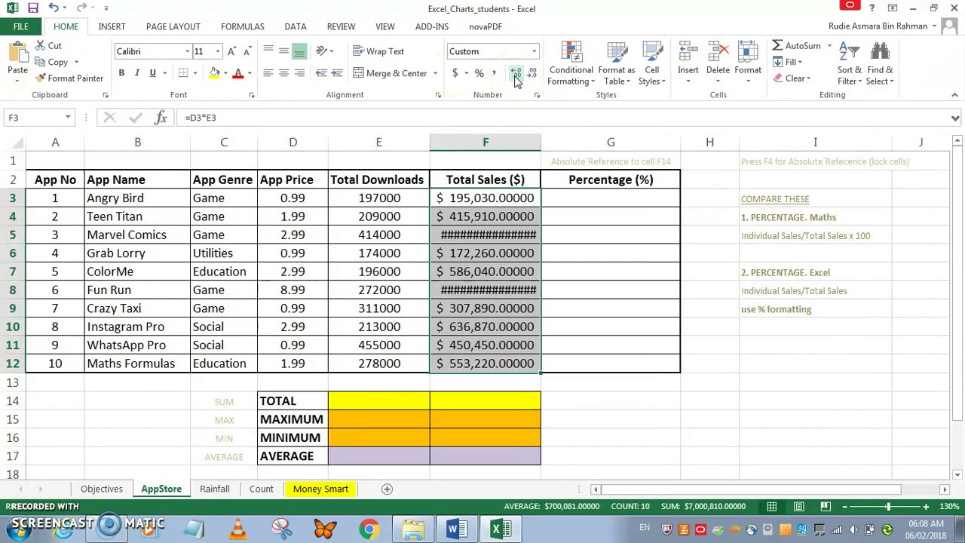
{"action": "left_click", "coordinate": [516, 75]}
{"action": "left_click", "coordinate": [516, 75]}
{"action": "left_click", "coordinate": [516, 75]}
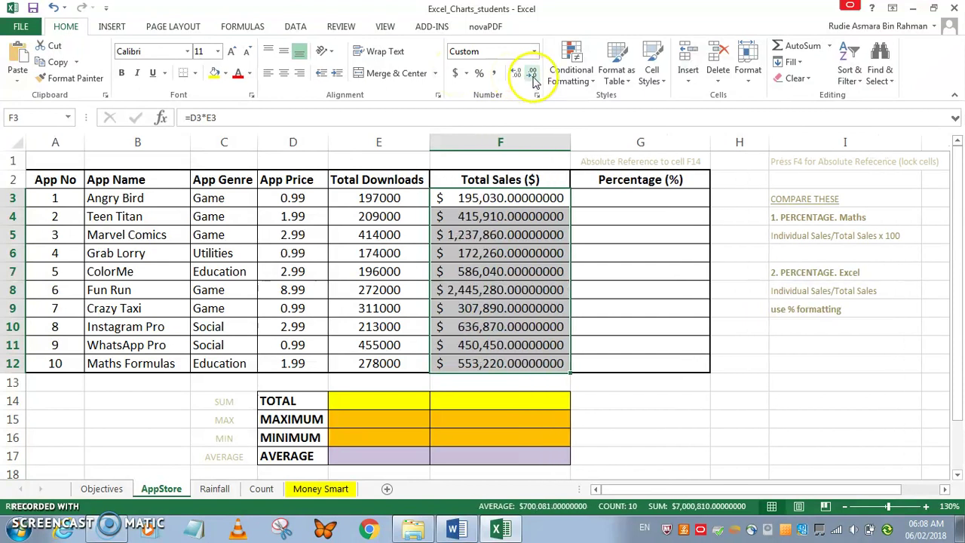
{"action": "left_click", "coordinate": [532, 75]}
{"action": "left_click", "coordinate": [531, 74]}
{"action": "left_click", "coordinate": [531, 75]}
{"action": "left_click", "coordinate": [531, 75]}
{"action": "left_click", "coordinate": [531, 75]}
{"action": "left_click", "coordinate": [531, 74]}
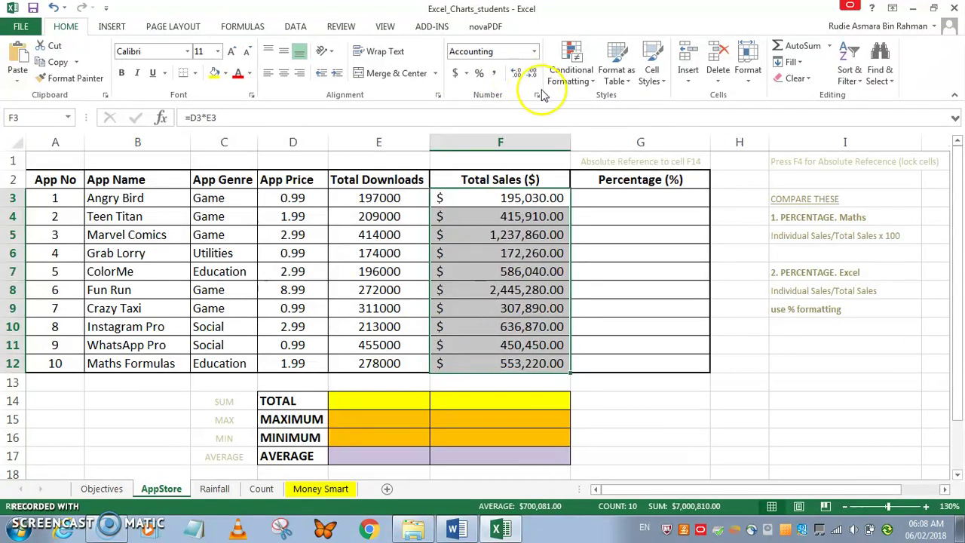
{"action": "left_click", "coordinate": [578, 153]}
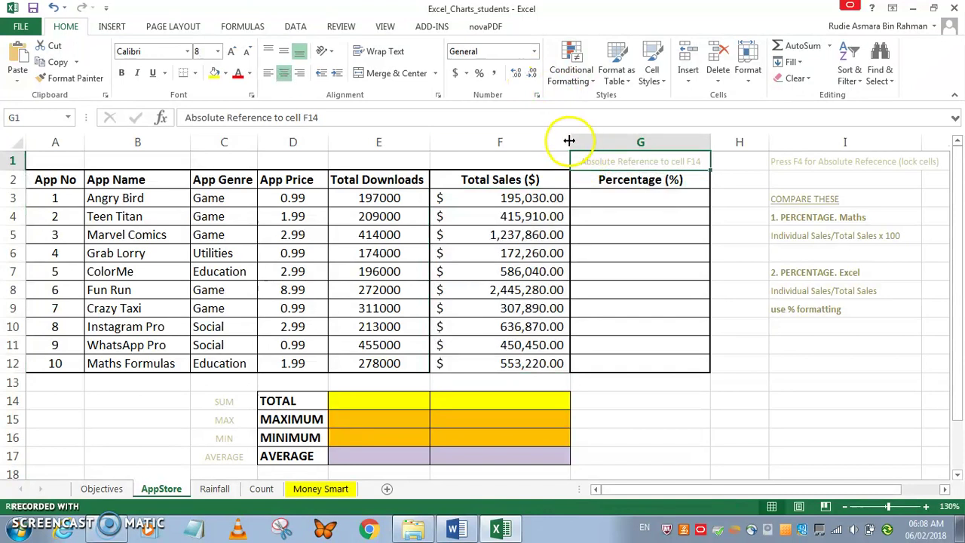
Step: AutoFit column F, then check the F11 and F12 formulas and the empty Percentage and TOTAL cells
{"action": "double_click", "coordinate": [569, 140]}
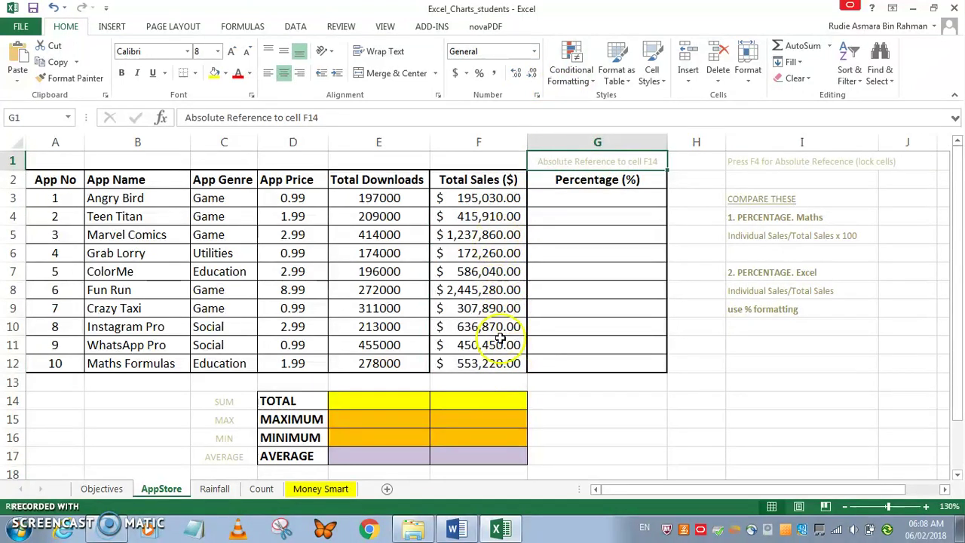
{"action": "left_click", "coordinate": [478, 181]}
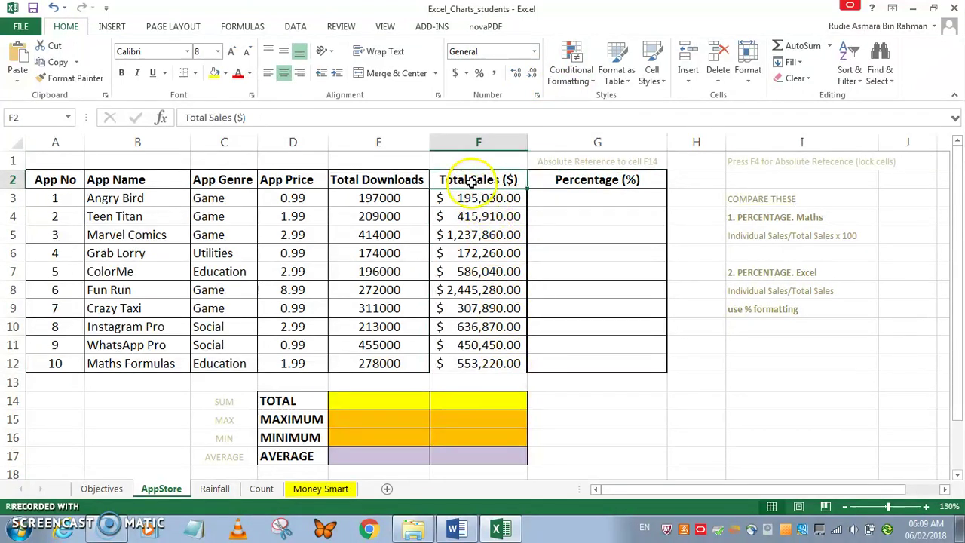
{"action": "left_click", "coordinate": [491, 344]}
{"action": "left_click", "coordinate": [517, 368]}
{"action": "left_click", "coordinate": [557, 365]}
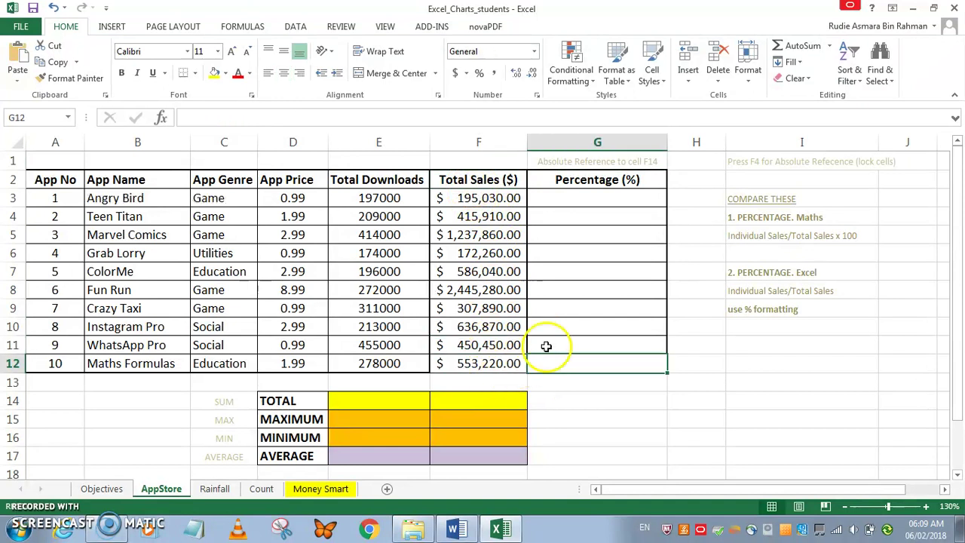
{"action": "left_click", "coordinate": [512, 362]}
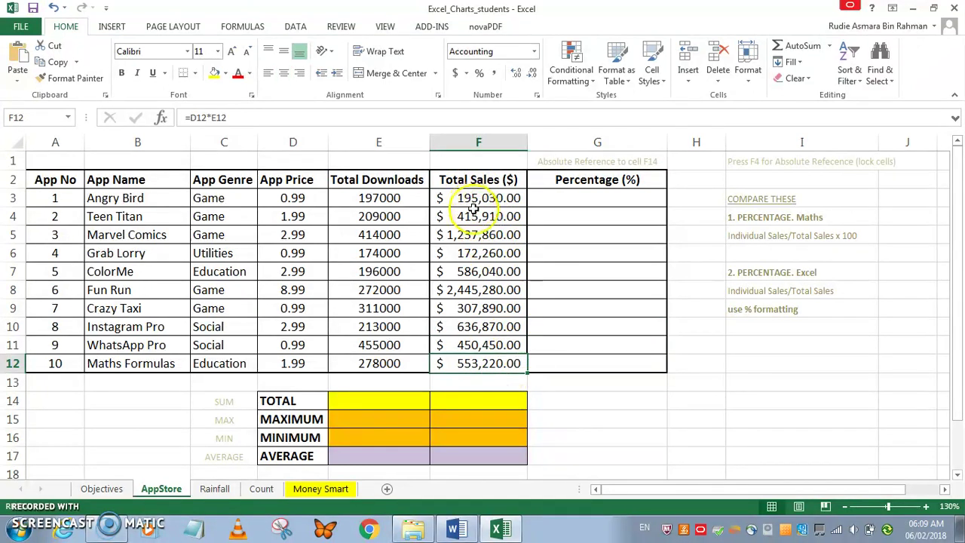
{"action": "left_click", "coordinate": [538, 365]}
{"action": "left_click", "coordinate": [583, 201]}
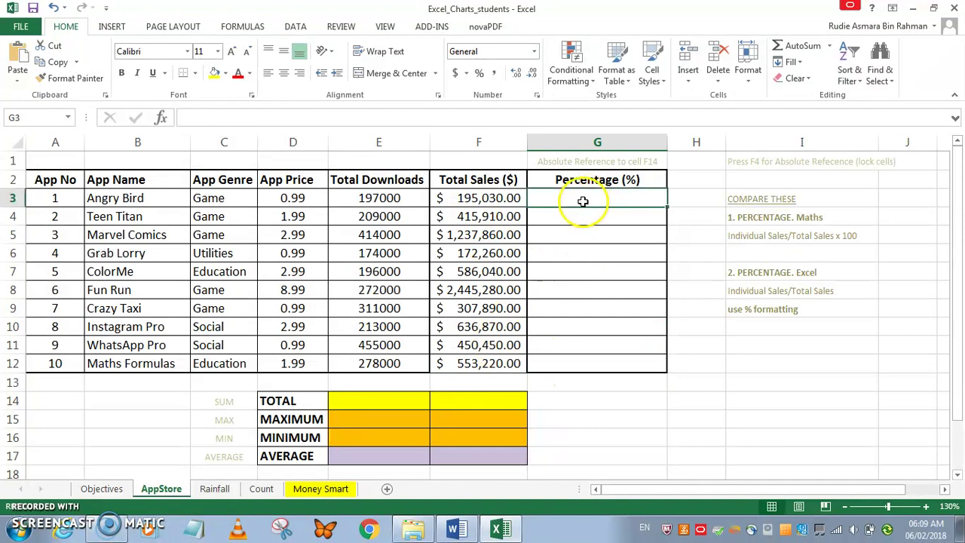
{"action": "left_click", "coordinate": [491, 403]}
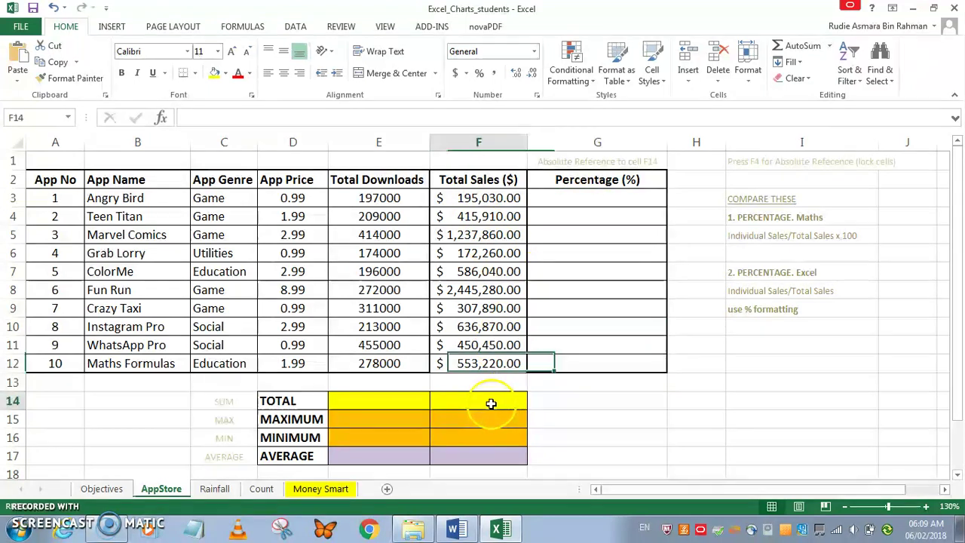
{"action": "left_click", "coordinate": [406, 402]}
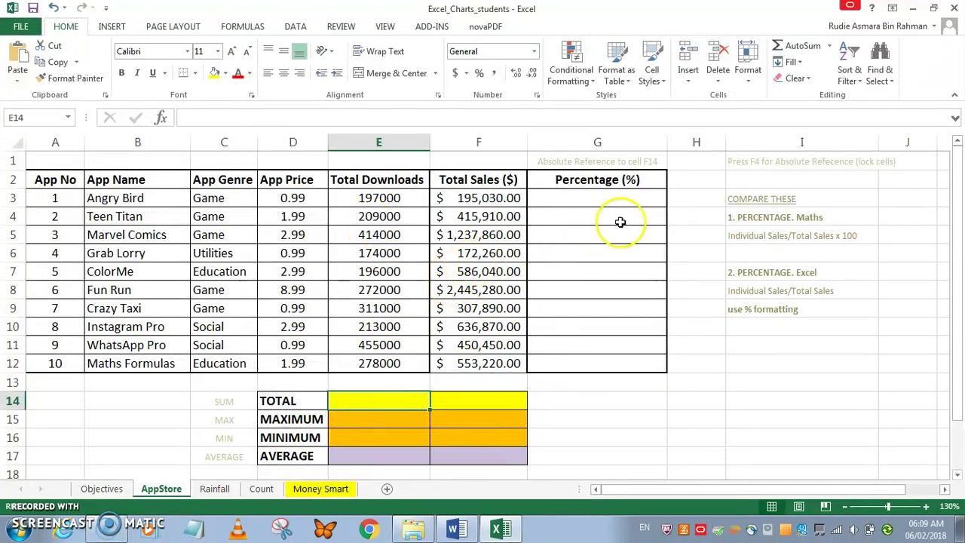
Step: Use AutoSum to enter =SUM(E3:E12) in E14, totalling 2719000 downloads
{"action": "left_click", "coordinate": [829, 46]}
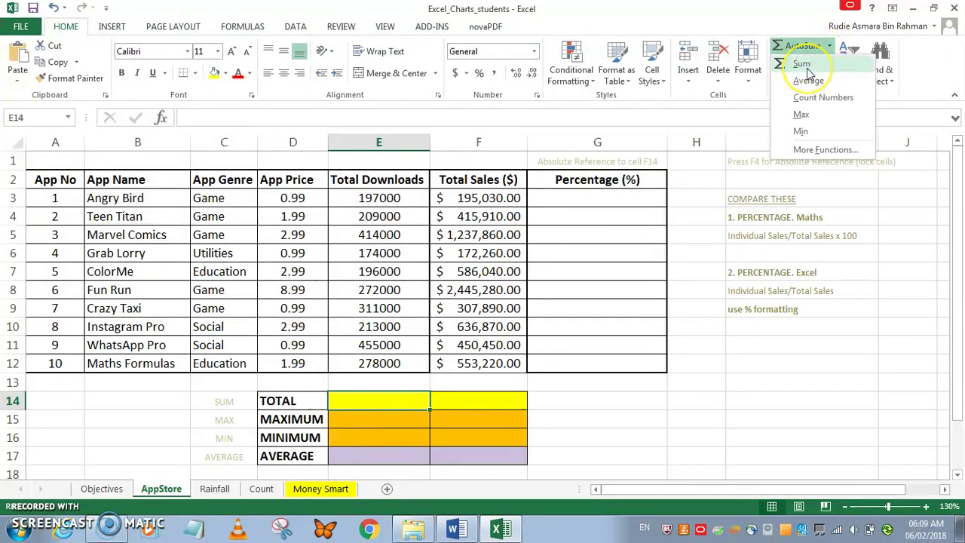
{"action": "left_click", "coordinate": [803, 64]}
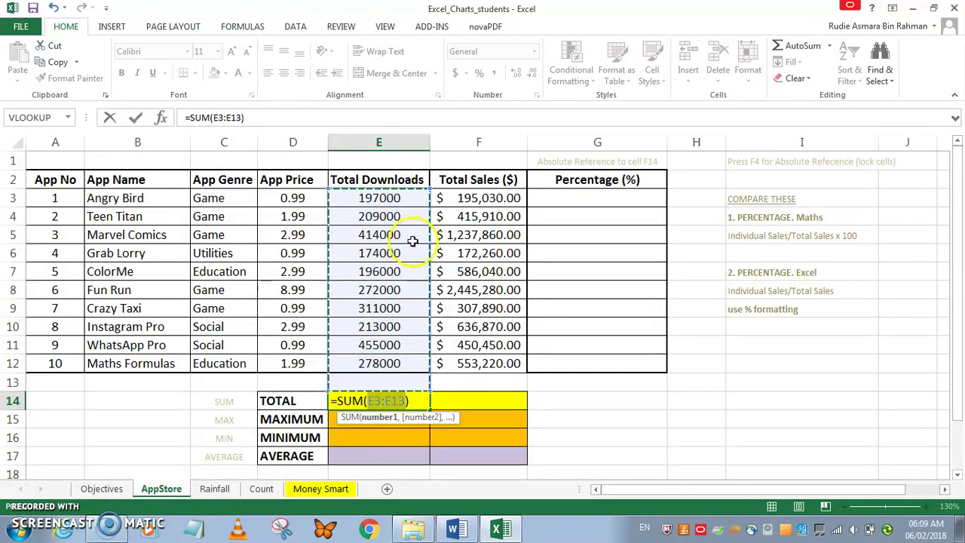
{"action": "left_click_drag", "start_coordinate": [407, 196], "coordinate": [400, 364]}
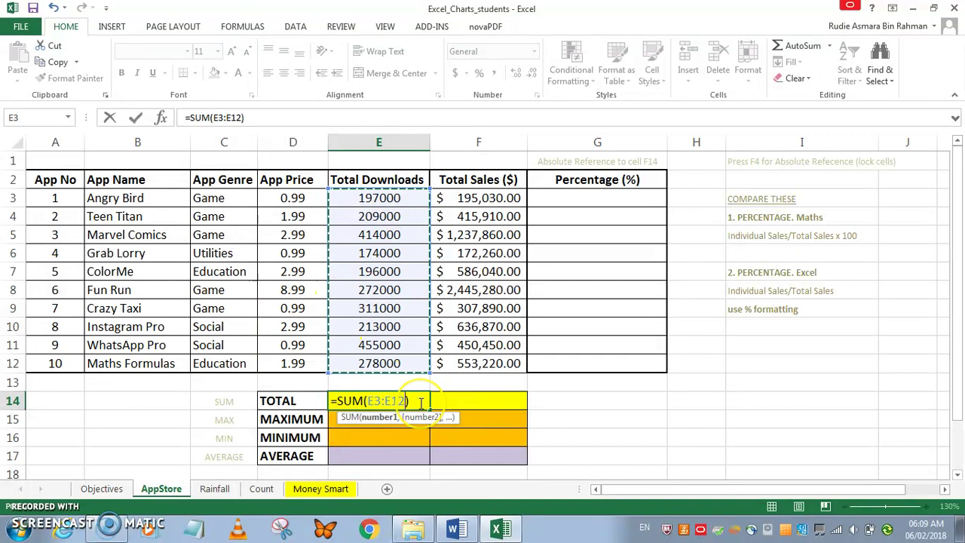
{"action": "key", "text": "Return"}
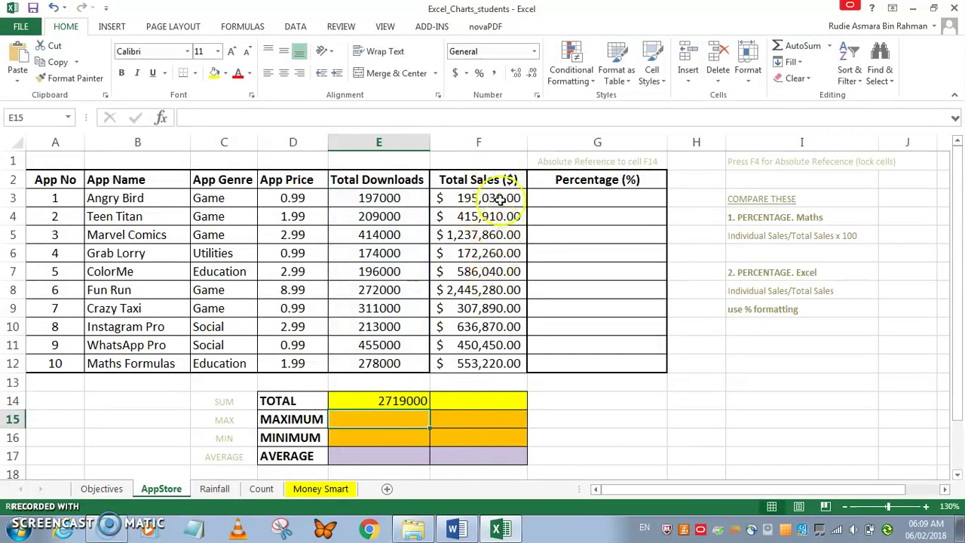
{"action": "left_click", "coordinate": [400, 402]}
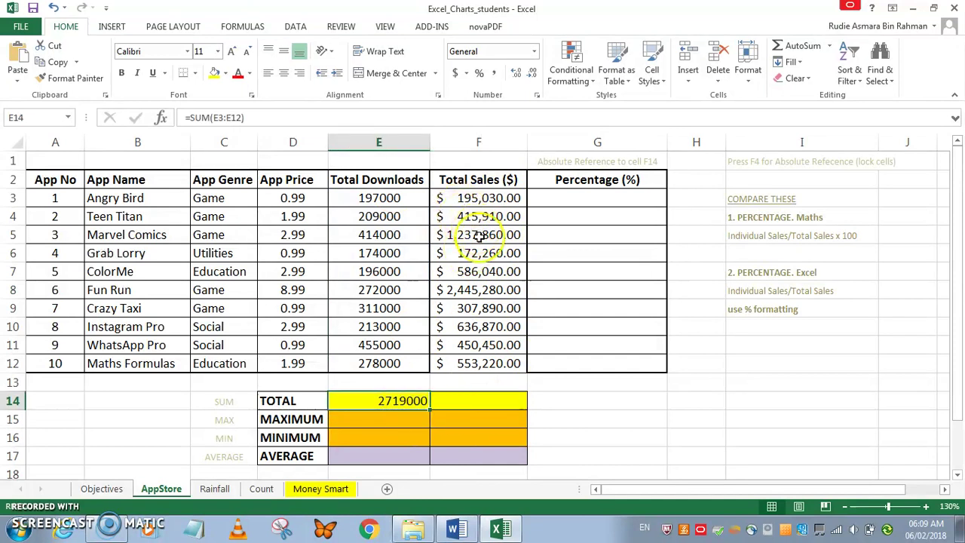
{"action": "left_click", "coordinate": [478, 399]}
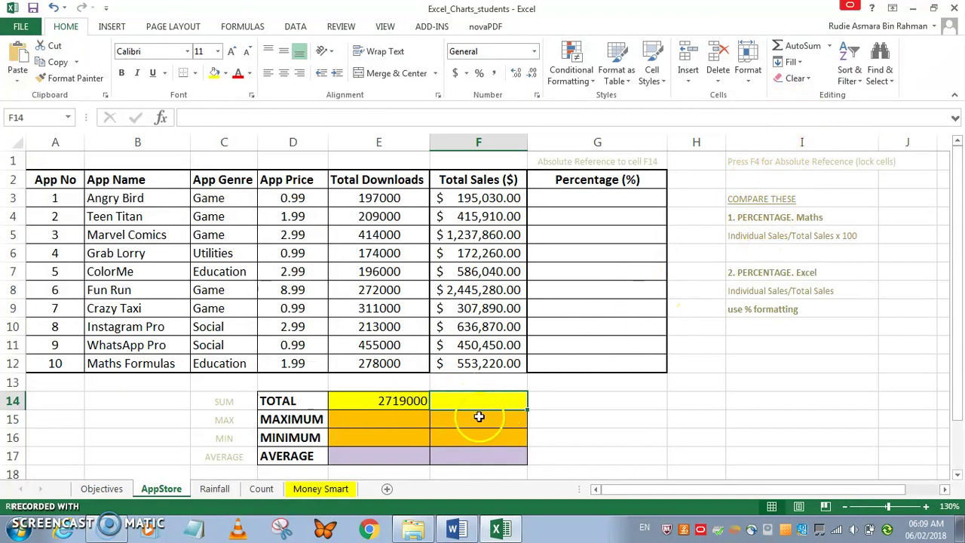
Step: Enter =SUM(F3:F12) in F14 for total sales of $ 7,000,810.00
{"action": "left_click", "coordinate": [829, 46]}
{"action": "left_click", "coordinate": [806, 66]}
{"action": "left_click_drag", "start_coordinate": [487, 200], "coordinate": [500, 355]}
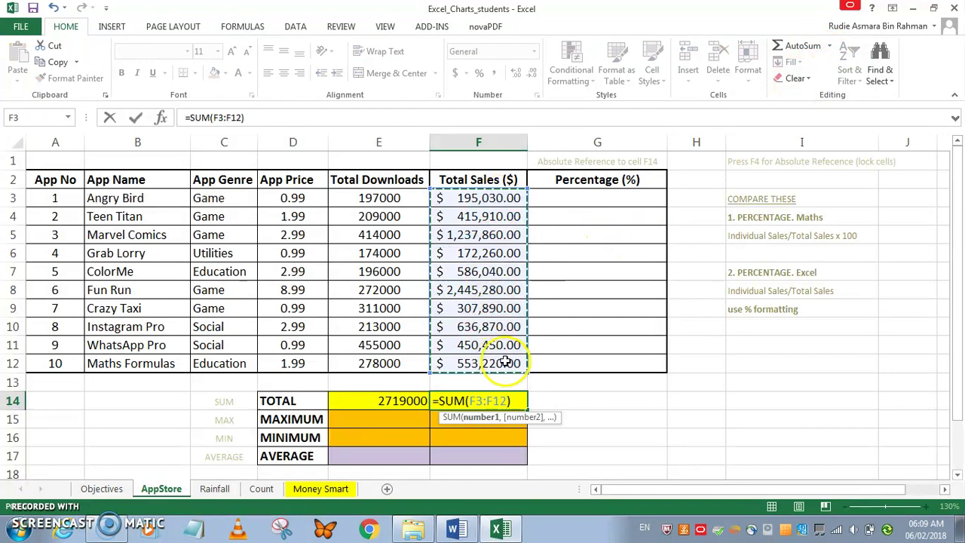
{"action": "key", "text": "Return"}
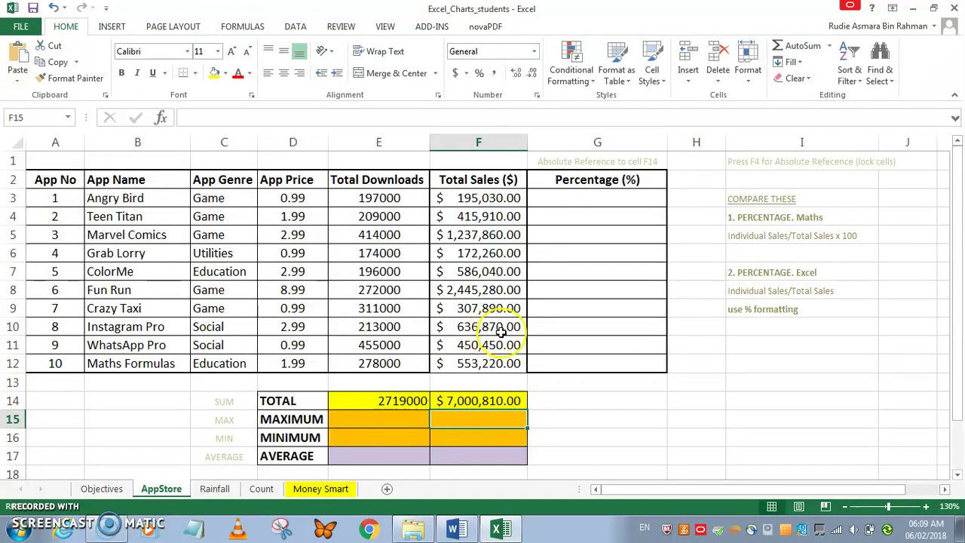
{"action": "left_click", "coordinate": [403, 417]}
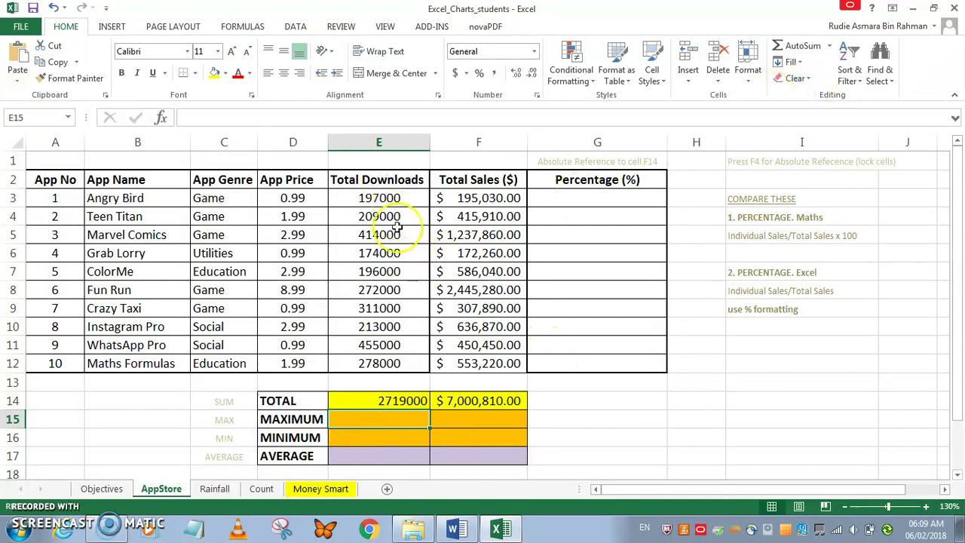
Step: Add MAX, MIN and AVERAGE of E3:E12 in E15:E17: 455000, 174000 and 271900
{"action": "left_click", "coordinate": [830, 46]}
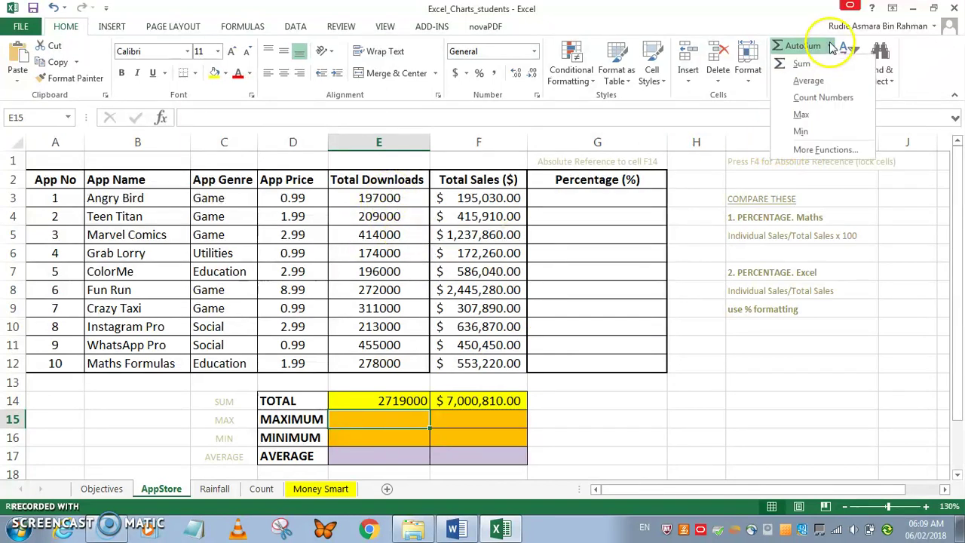
{"action": "left_click", "coordinate": [802, 116]}
{"action": "left_click_drag", "start_coordinate": [395, 196], "coordinate": [418, 359]}
{"action": "key", "text": "Return"}
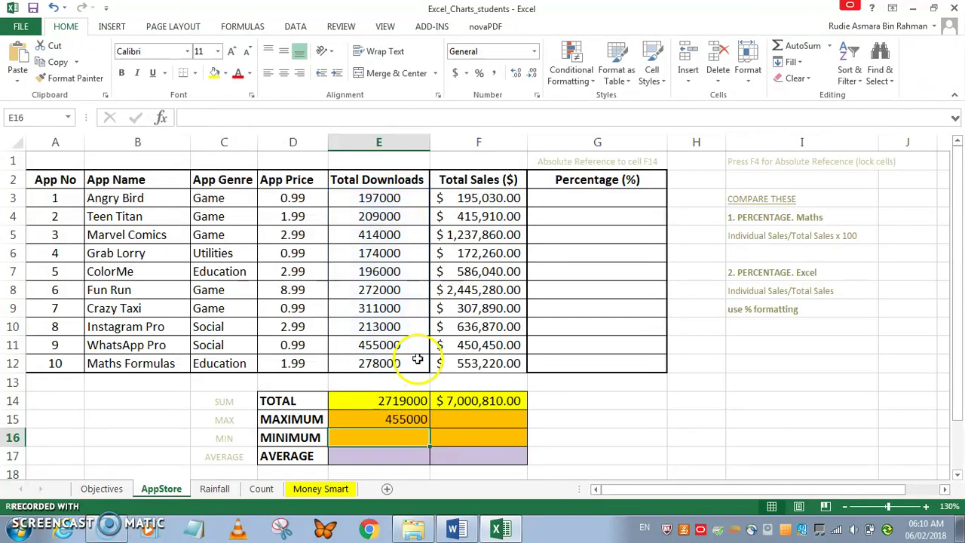
{"action": "left_click", "coordinate": [826, 50]}
{"action": "left_click", "coordinate": [801, 133]}
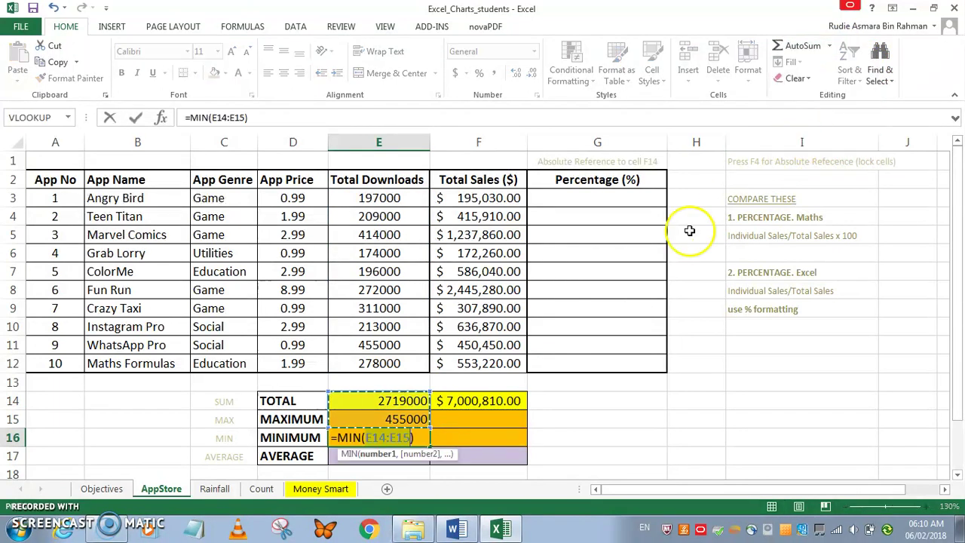
{"action": "left_click_drag", "start_coordinate": [387, 198], "coordinate": [401, 364]}
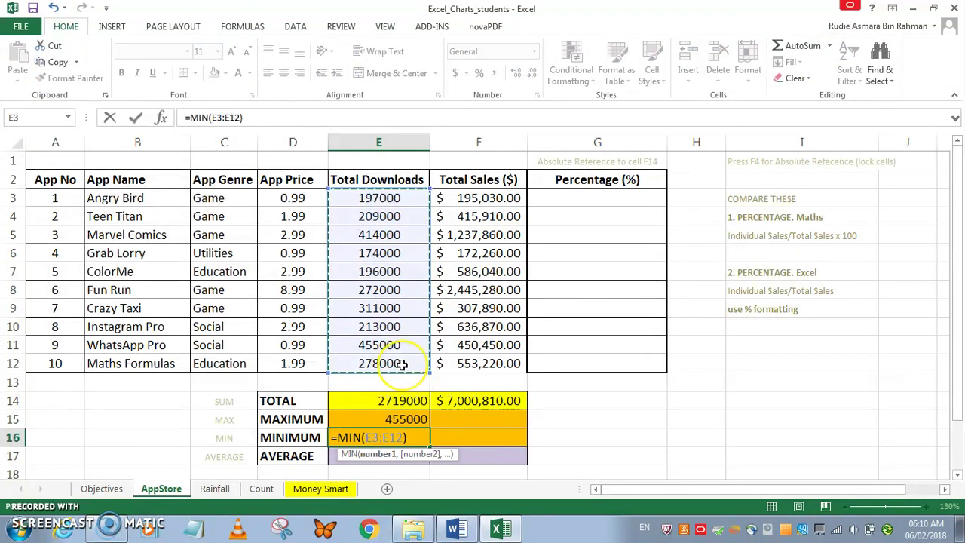
{"action": "key", "text": "Return"}
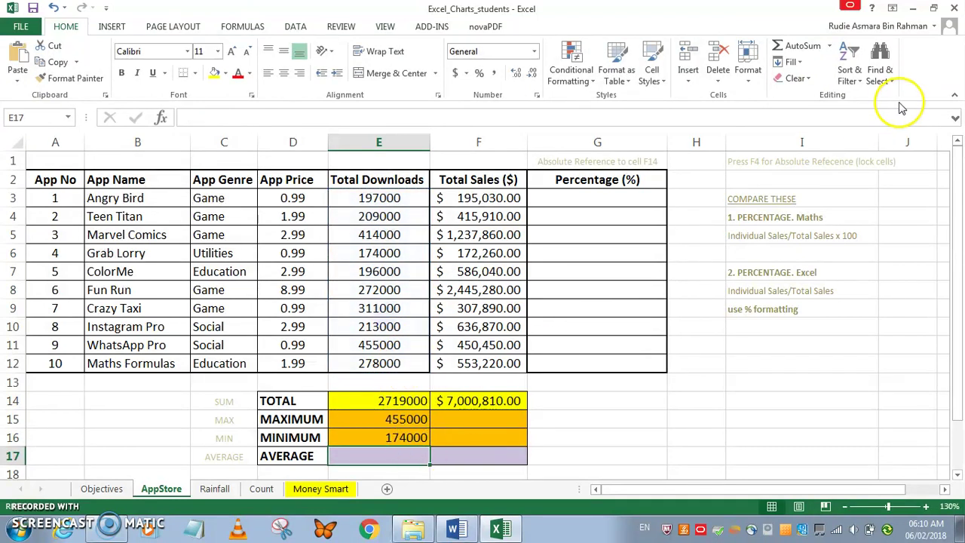
{"action": "left_click", "coordinate": [829, 46]}
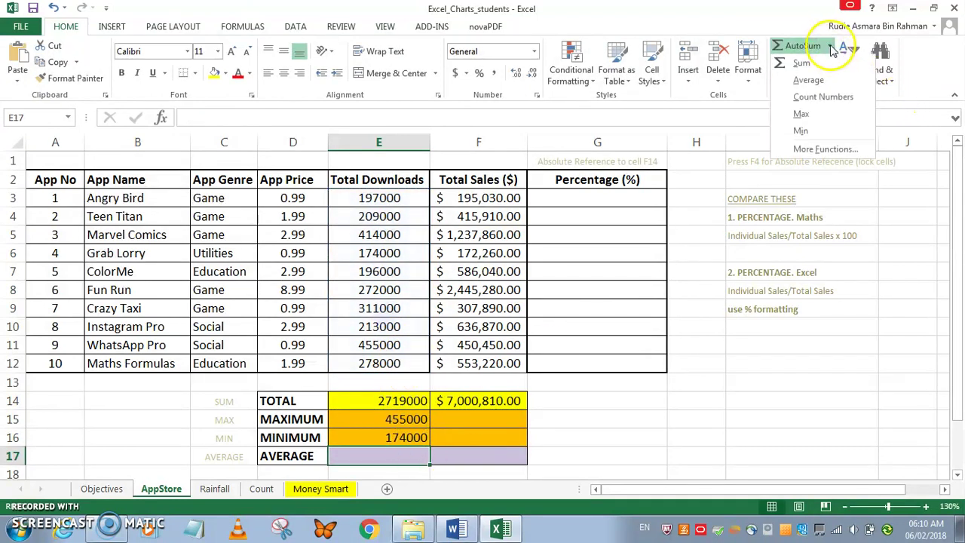
{"action": "left_click", "coordinate": [807, 80]}
{"action": "left_click_drag", "start_coordinate": [368, 200], "coordinate": [377, 363]}
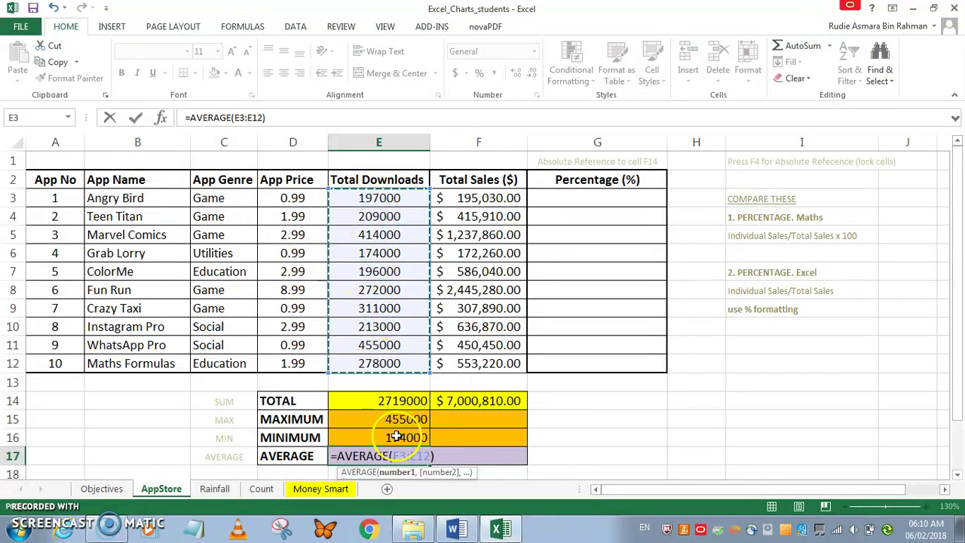
{"action": "key", "text": "Return"}
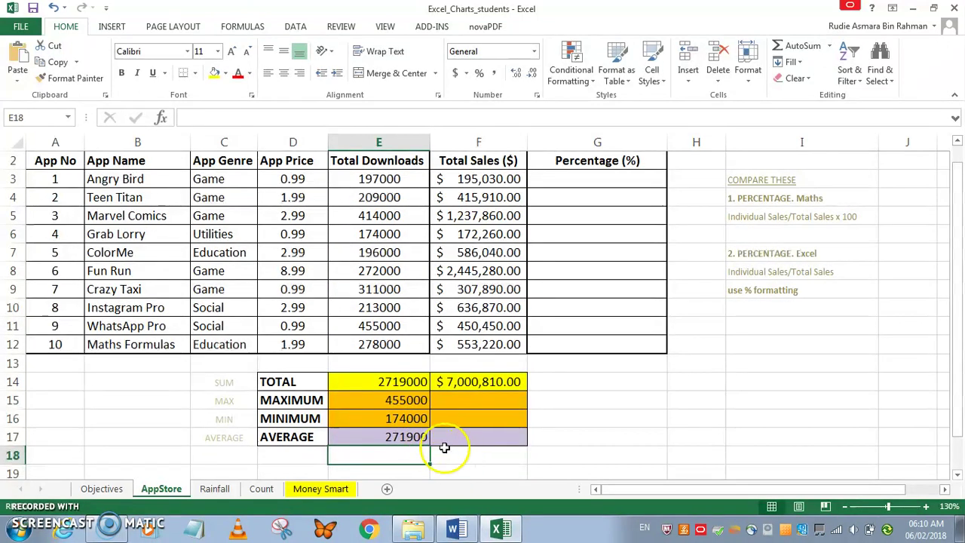
{"action": "left_click", "coordinate": [399, 400]}
{"action": "left_click", "coordinate": [465, 396]}
{"action": "left_click", "coordinate": [400, 397]}
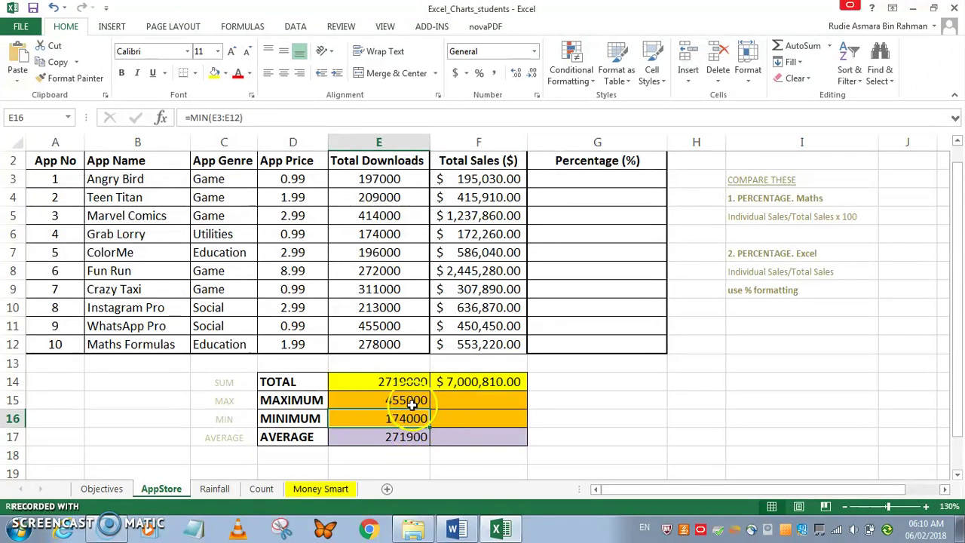
{"action": "double_click", "coordinate": [408, 400]}
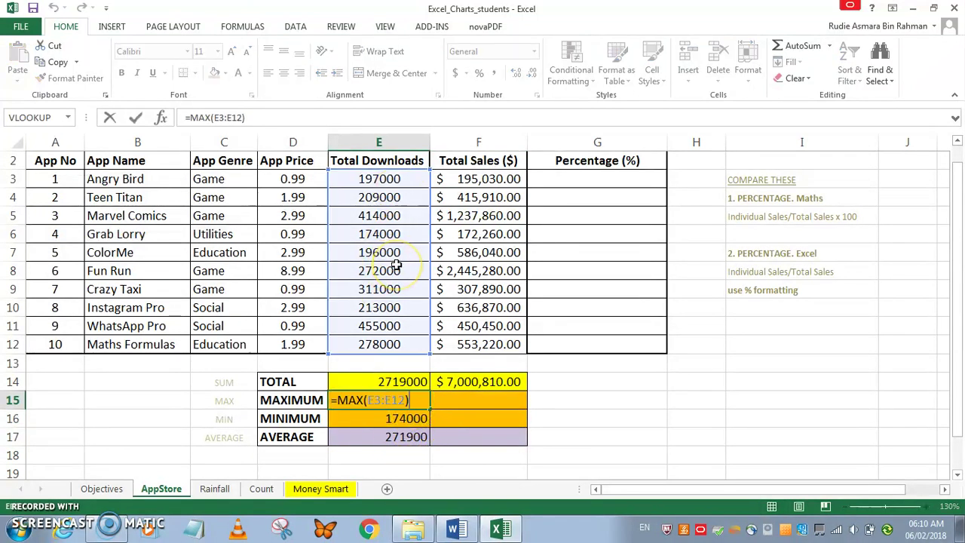
{"action": "key", "text": "Escape"}
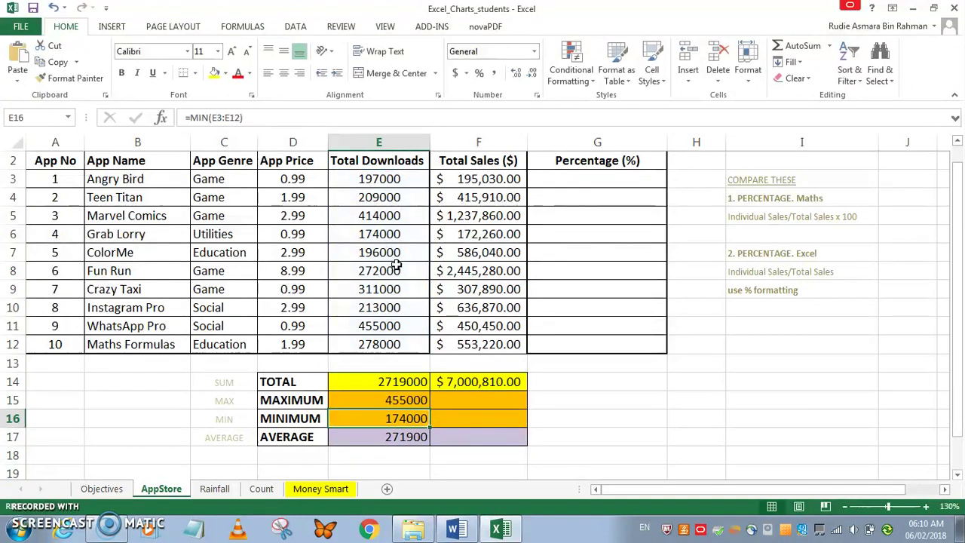
{"action": "left_click", "coordinate": [405, 400]}
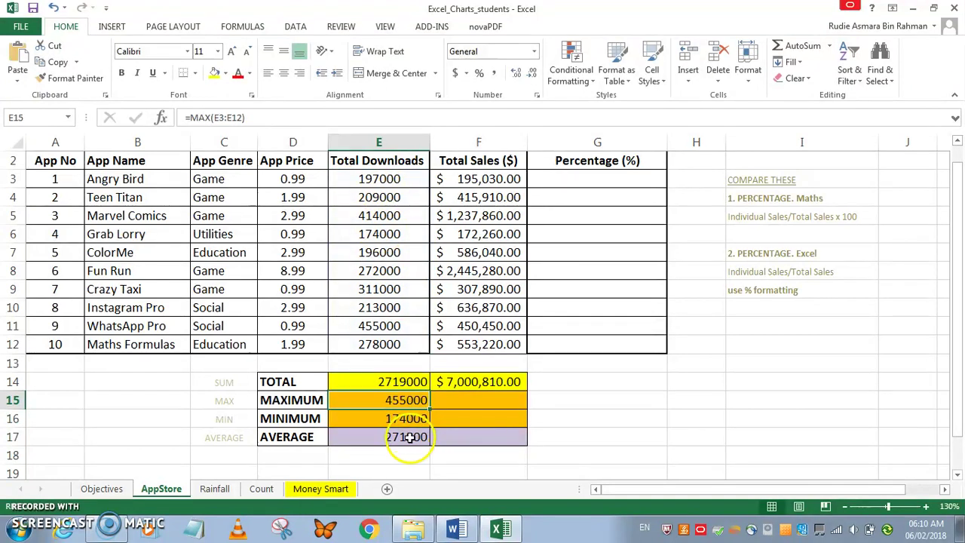
{"action": "left_click_drag", "start_coordinate": [407, 437], "coordinate": [400, 407]}
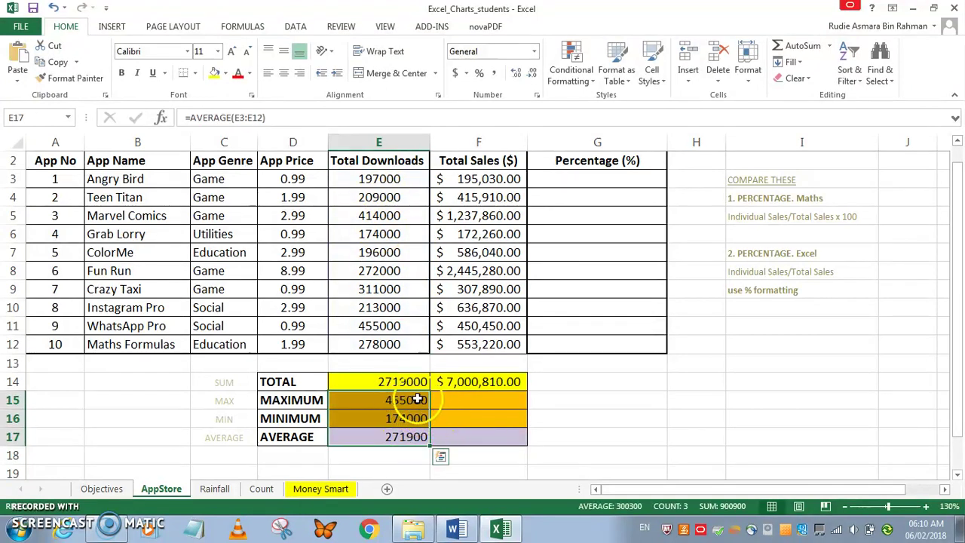
Step: Copy the E15:E17 formulas into F15:F17, giving 2445280, 172260 and 700081
{"action": "right_click", "coordinate": [419, 402]}
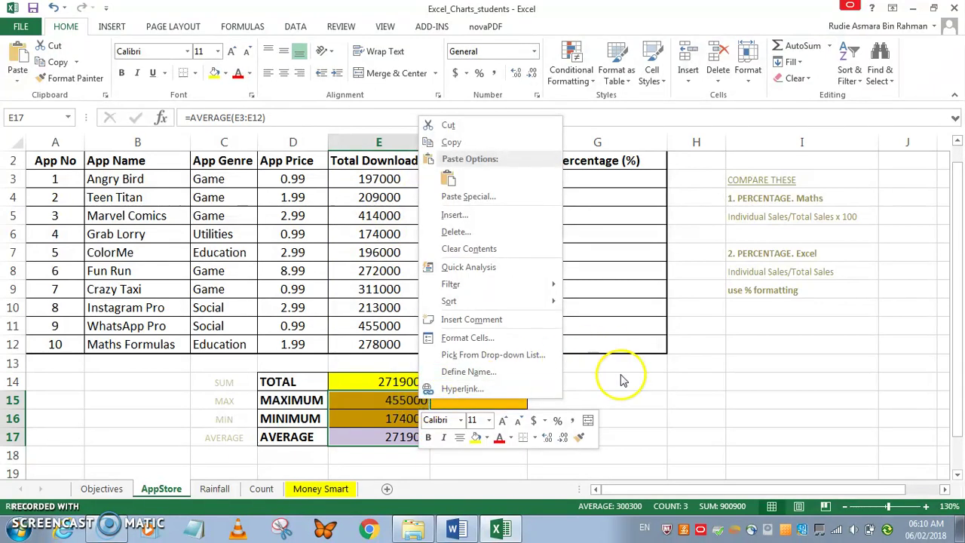
{"action": "key", "text": "c"}
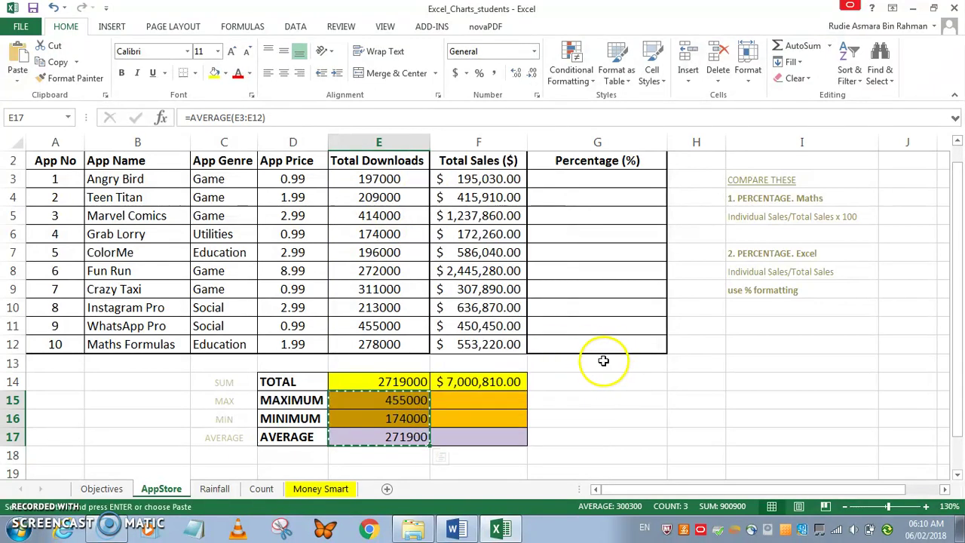
{"action": "left_click", "coordinate": [483, 404]}
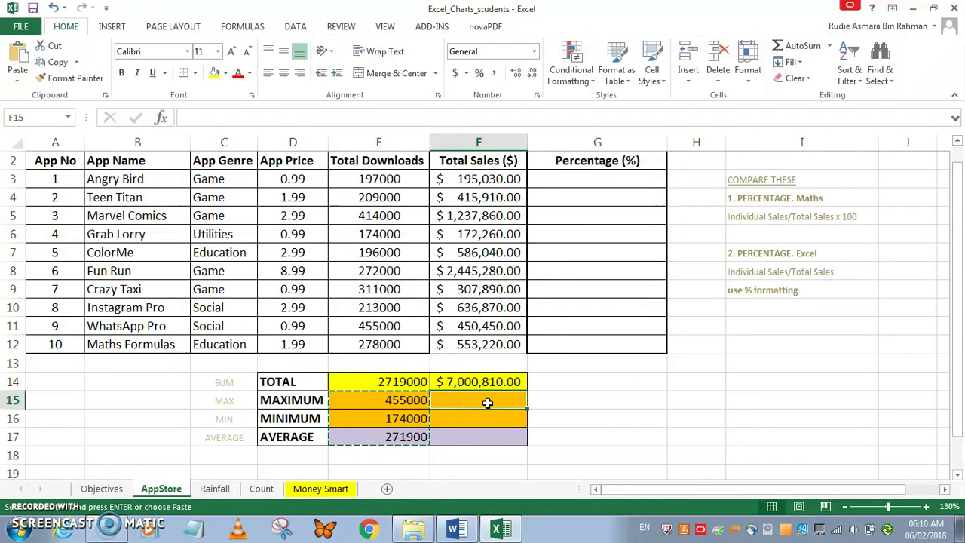
{"action": "key", "text": "ctrl+v"}
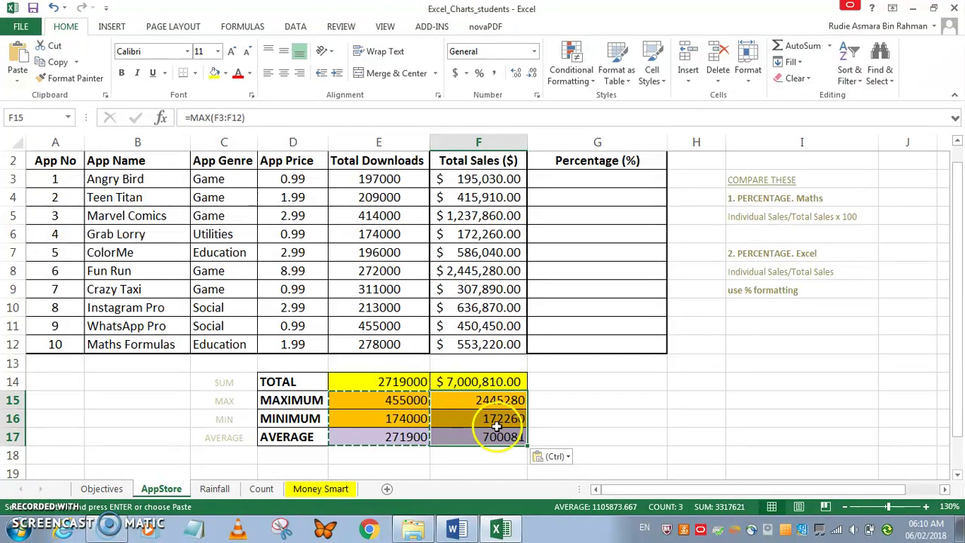
{"action": "scroll", "coordinate": [459, 405], "scroll_direction": "down", "scroll_amount": 1}
{"action": "scroll", "coordinate": [467, 411], "scroll_direction": "up", "scroll_amount": 2}
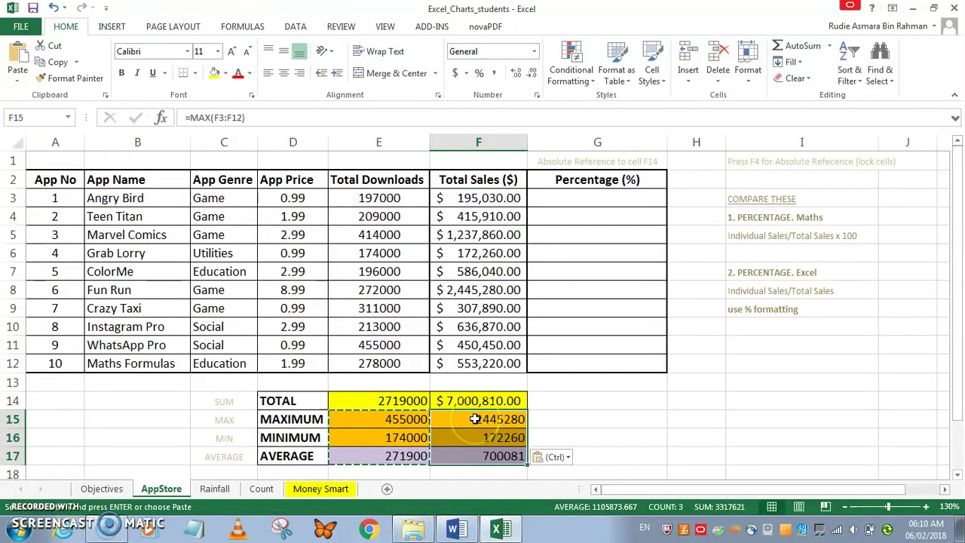
{"action": "key", "text": "Escape"}
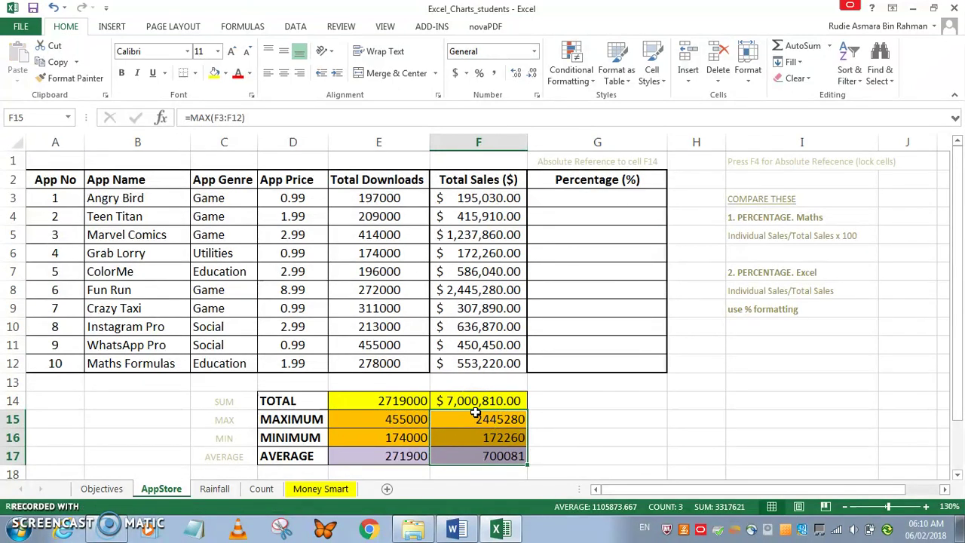
Step: Reduce F15's decimals so the sales maximum displays as 2,445,280
{"action": "double_click", "coordinate": [483, 419]}
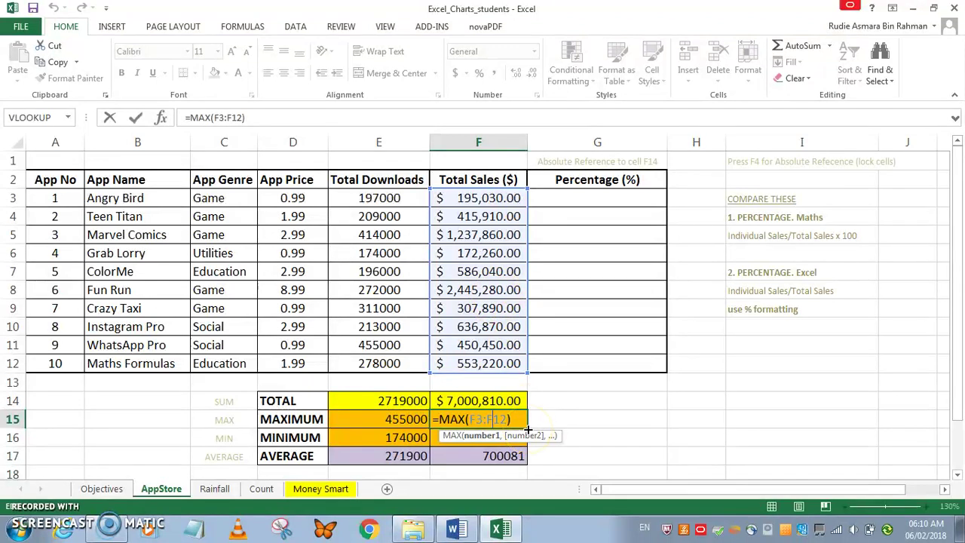
{"action": "key", "text": "Return"}
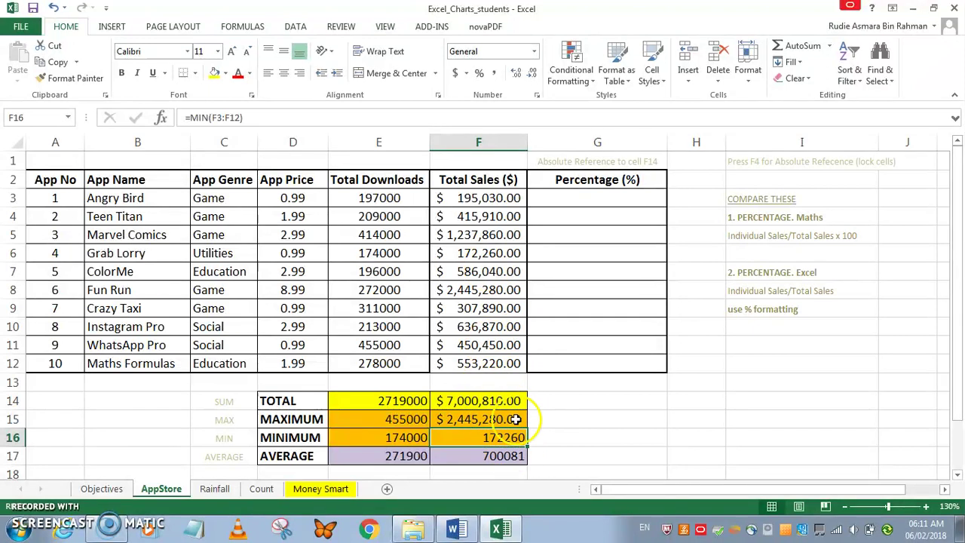
{"action": "left_click", "coordinate": [489, 420]}
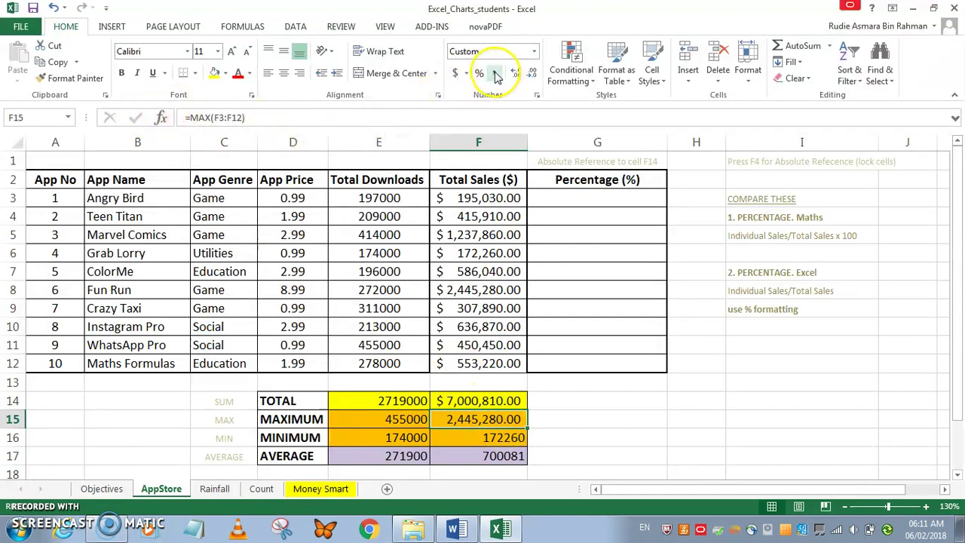
{"action": "left_click", "coordinate": [532, 76]}
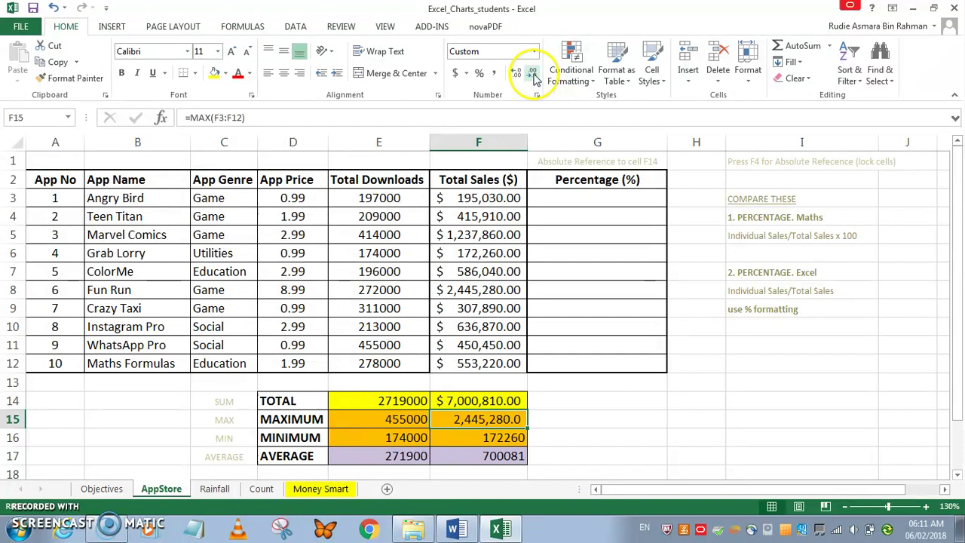
{"action": "key", "text": "Down"}
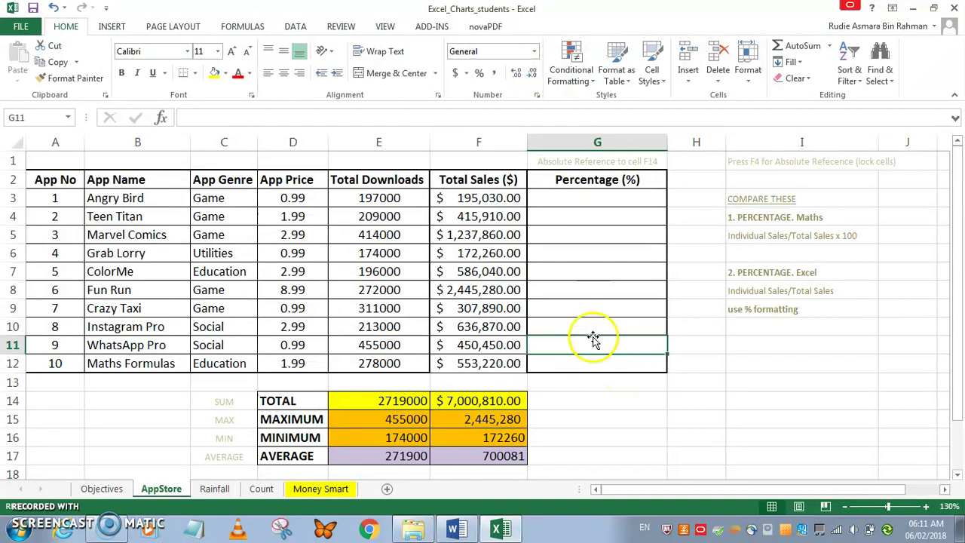
Step: Identify Angry Bird's total sales in F3 and the overall sales total in F14
{"action": "left_click", "coordinate": [561, 194]}
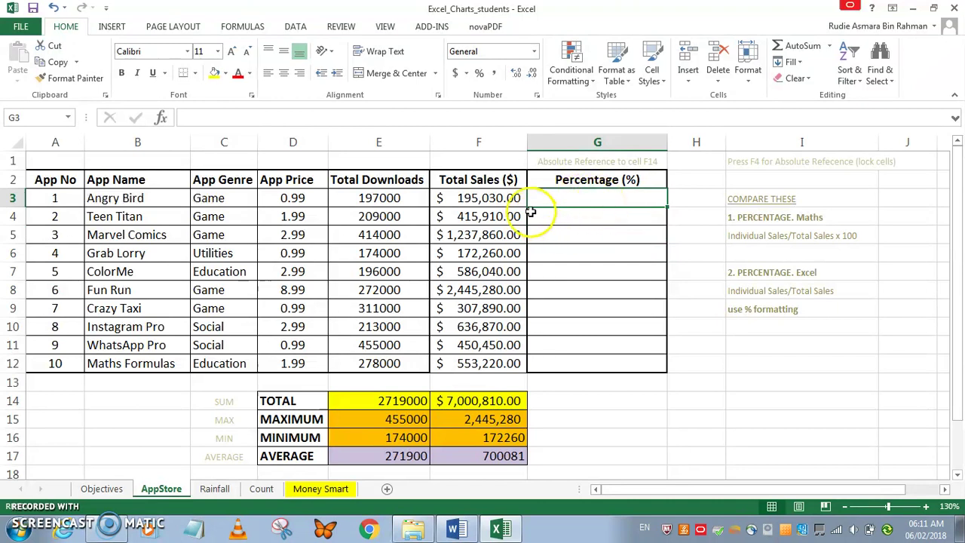
{"action": "key", "text": "Left"}
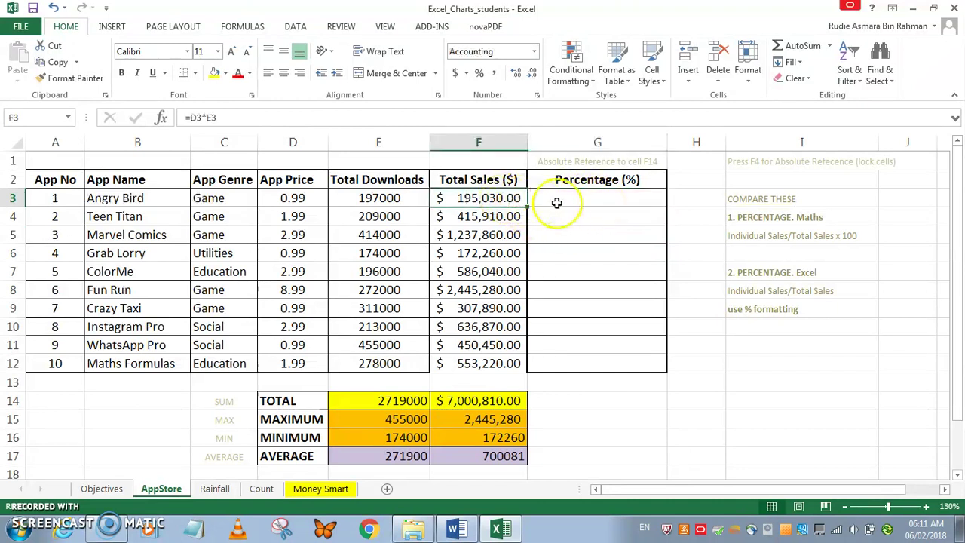
{"action": "left_click", "coordinate": [128, 196]}
{"action": "left_click", "coordinate": [456, 199]}
{"action": "left_click", "coordinate": [491, 402]}
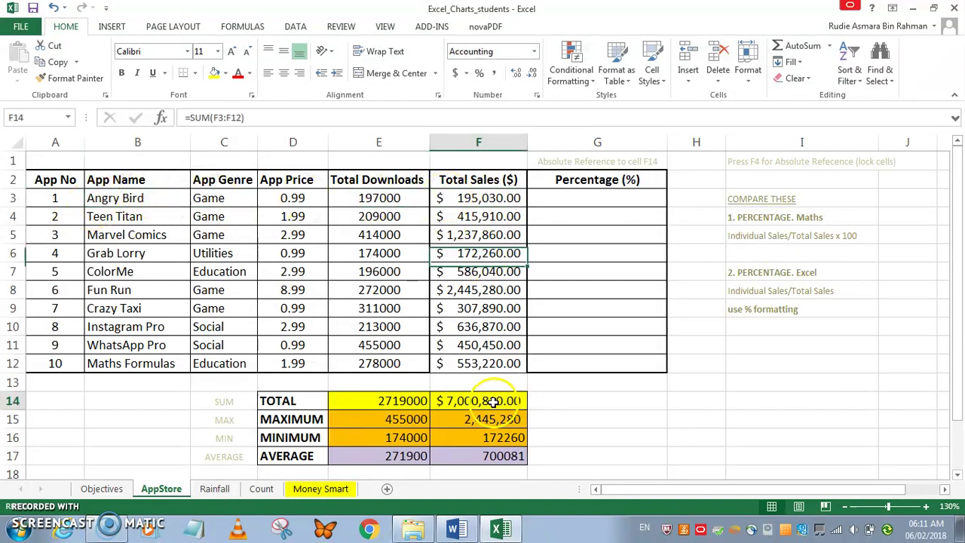
Step: Enter =F3/F14 in G3, giving Angry Bird's sales share of 0.027858205
{"action": "left_click", "coordinate": [581, 198]}
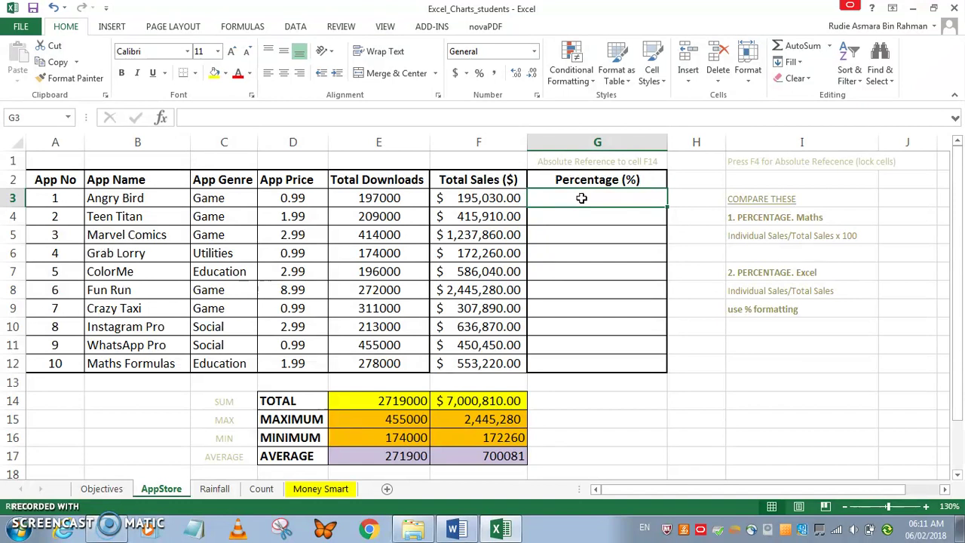
{"action": "type", "text": "="}
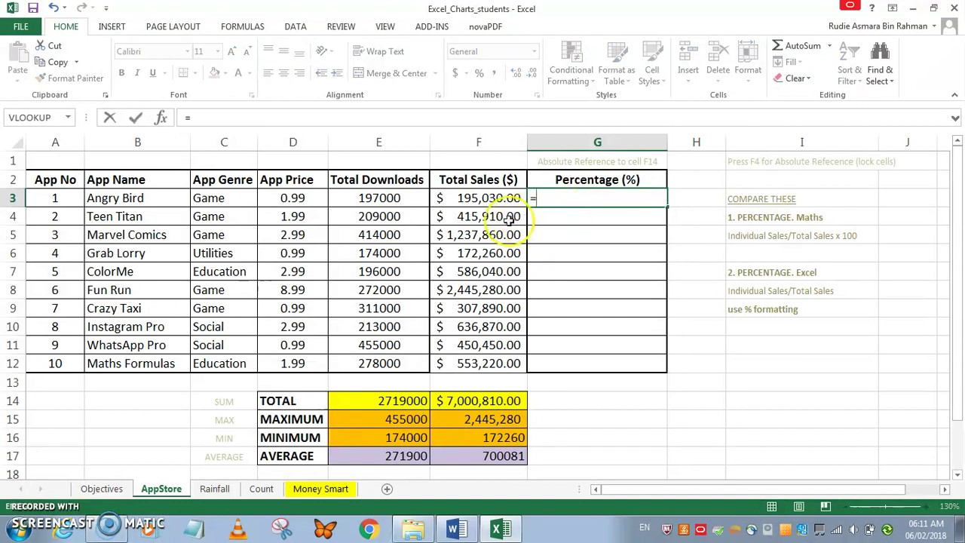
{"action": "left_click", "coordinate": [490, 198]}
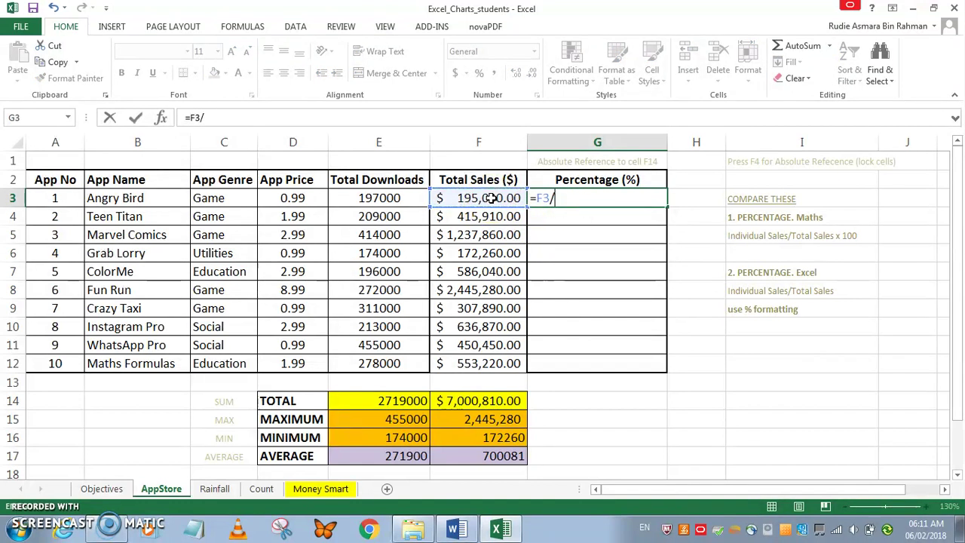
{"action": "left_click", "coordinate": [482, 400]}
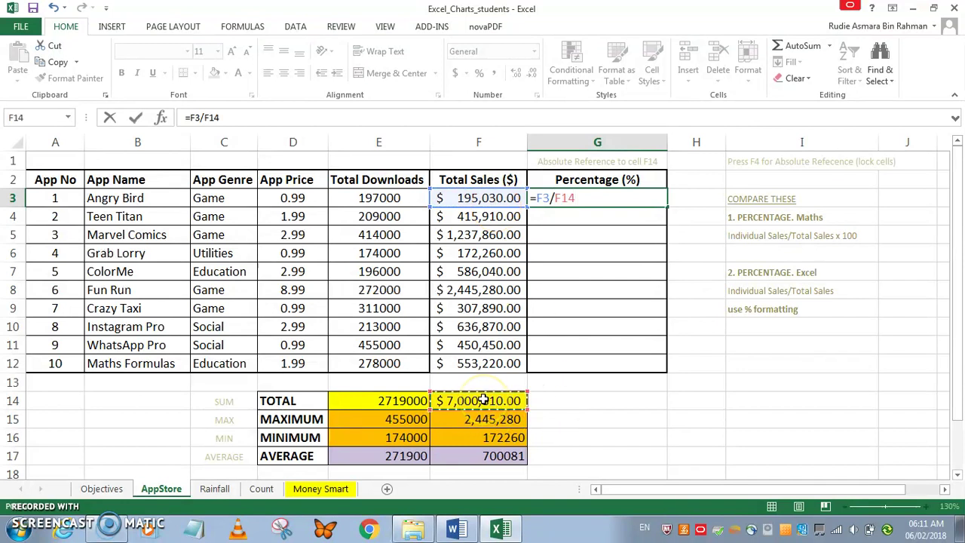
{"action": "key", "text": "Return"}
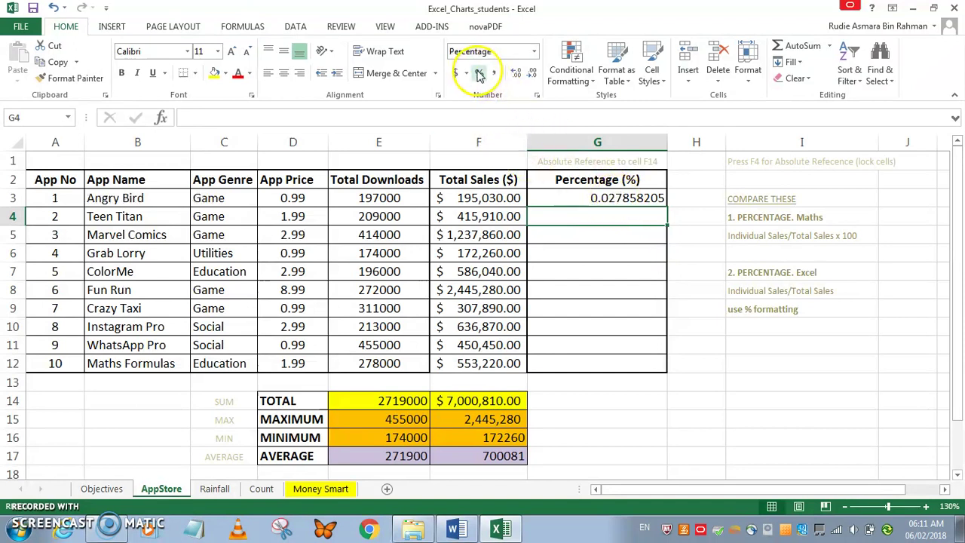
Step: Format G3 as a percentage and fill =F3/F14 down to G12, yielding wrong values and #DIV/0! errors
{"action": "left_click", "coordinate": [565, 197]}
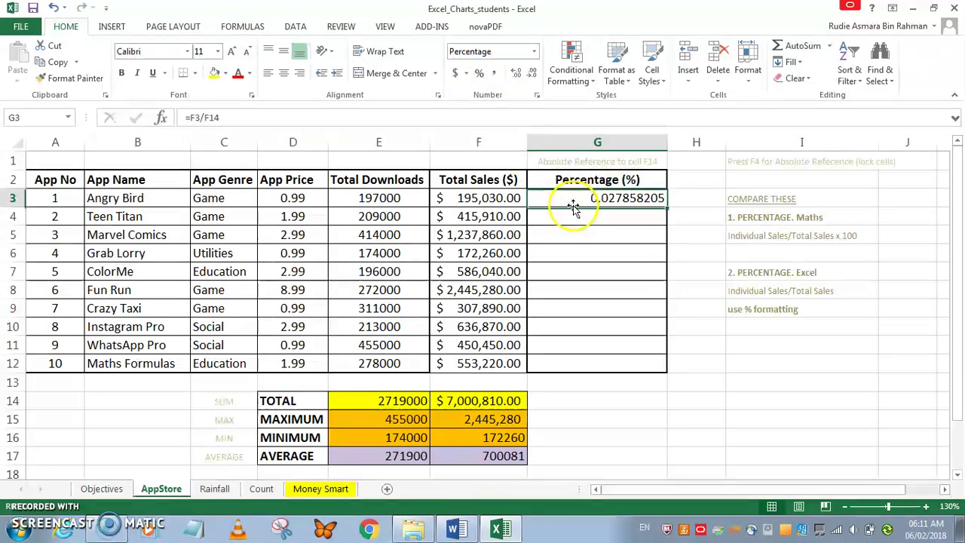
{"action": "left_click", "coordinate": [480, 76]}
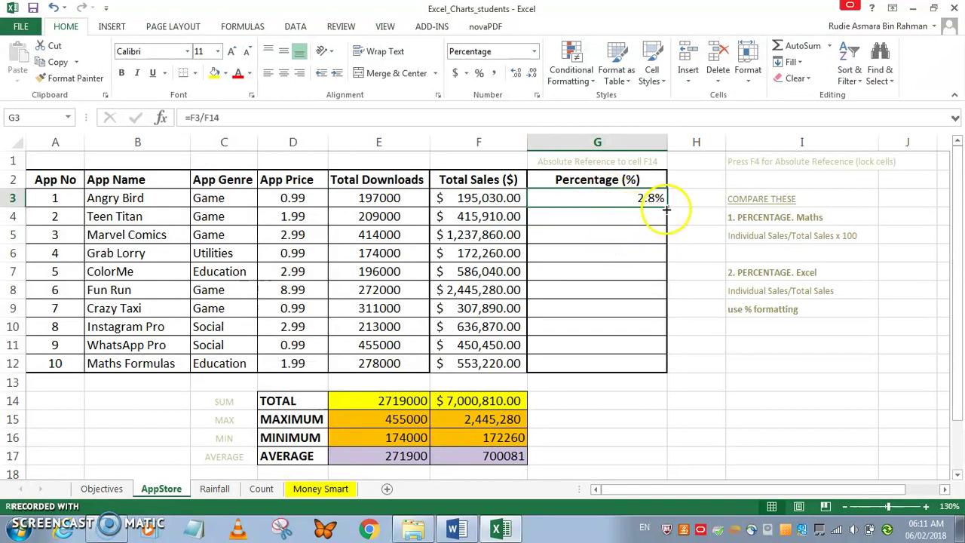
{"action": "left_click_drag", "start_coordinate": [667, 206], "coordinate": [656, 375]}
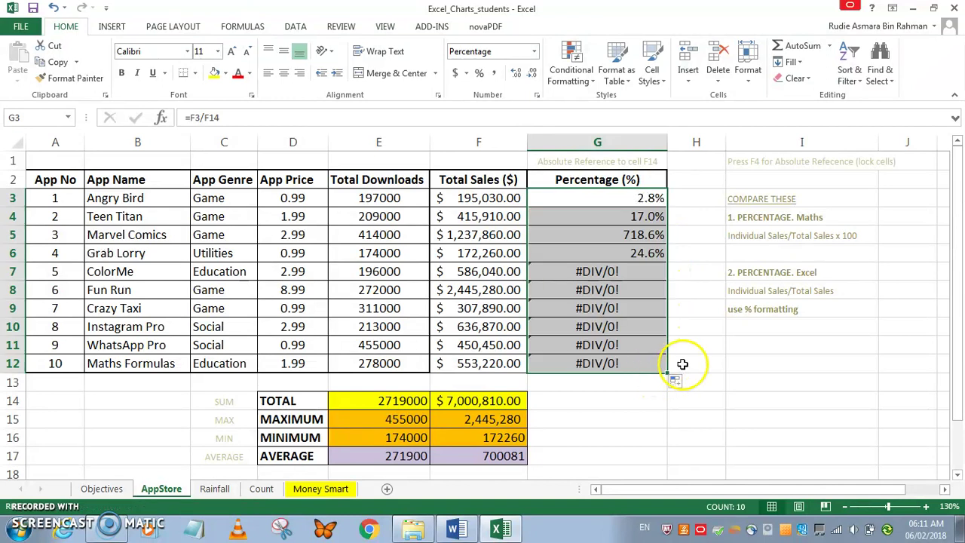
Step: Inspect the copied formulas in G12 and G7, then select the F14 reference in G3's formula to lock it
{"action": "left_click", "coordinate": [681, 367]}
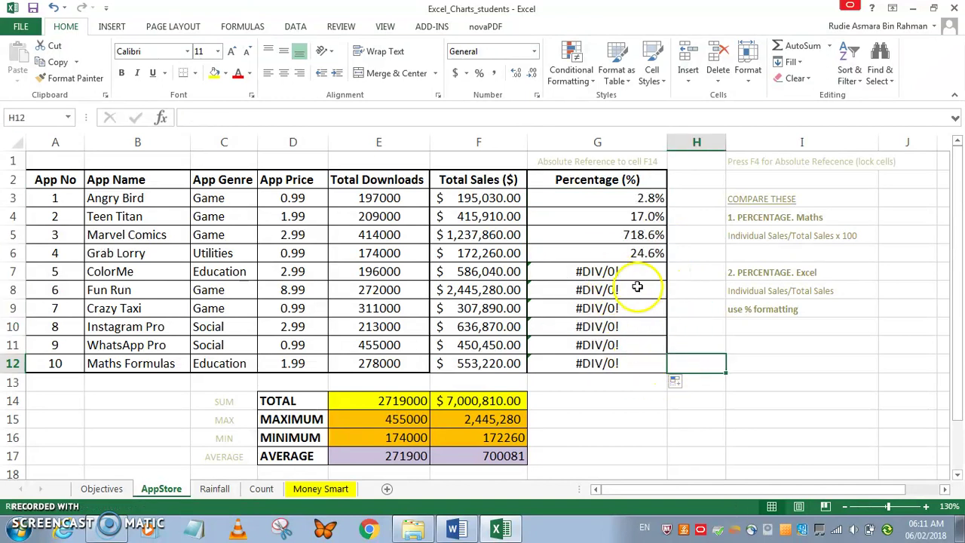
{"action": "key", "text": "Left"}
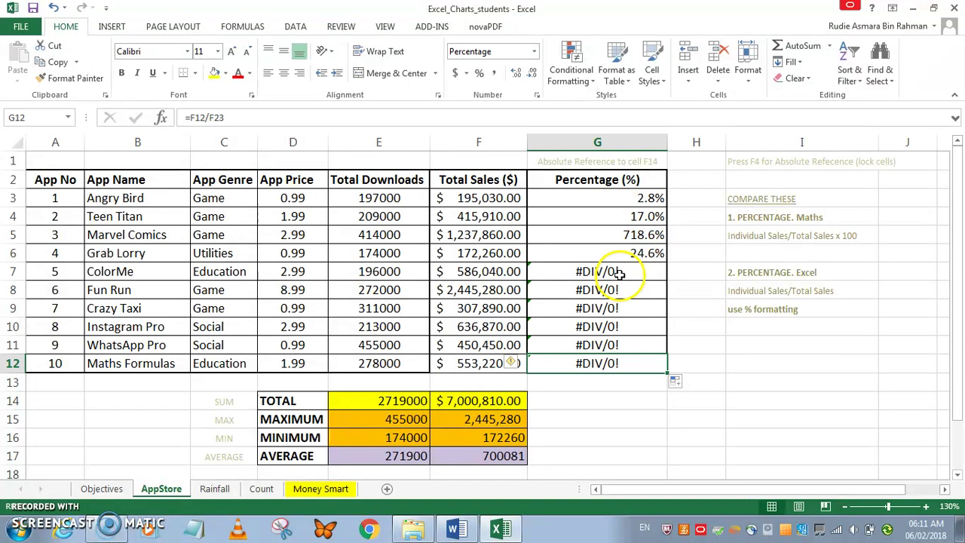
{"action": "double_click", "coordinate": [617, 273]}
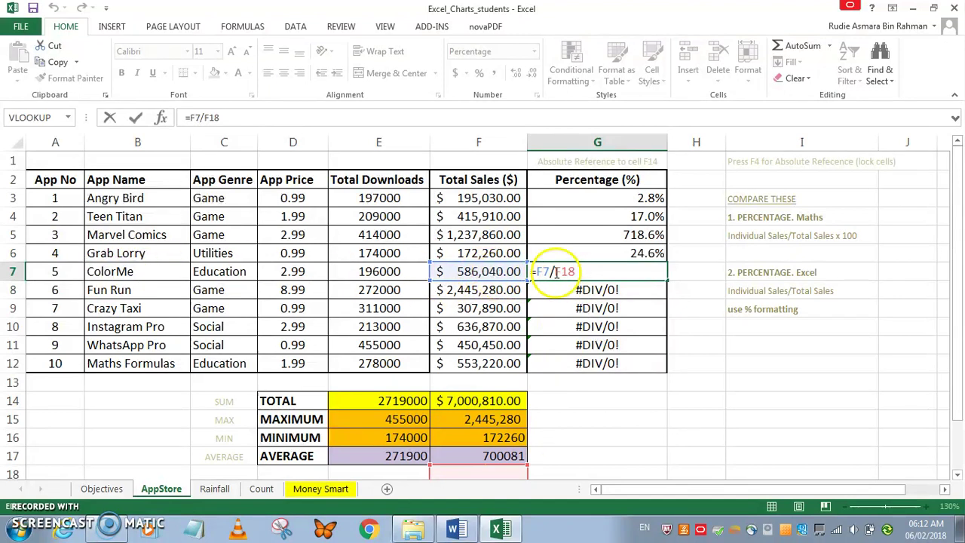
{"action": "key", "text": "Escape"}
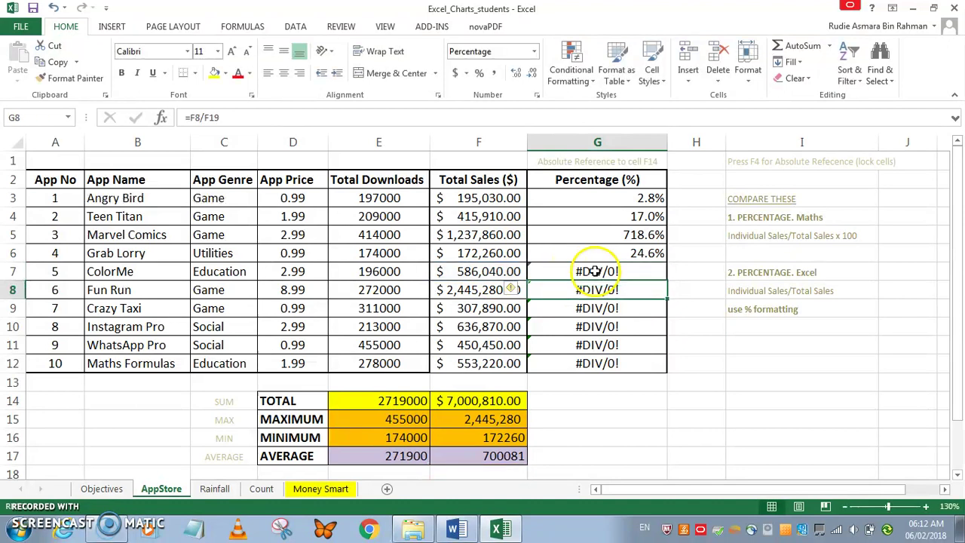
{"action": "double_click", "coordinate": [630, 197]}
{"action": "left_click_drag", "start_coordinate": [566, 198], "coordinate": [585, 200]}
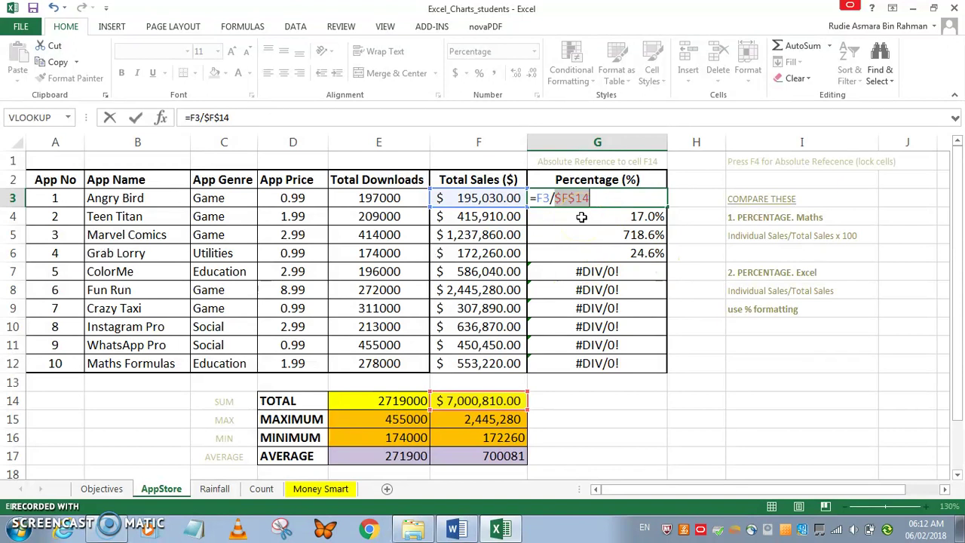
Step: Confirm G3 as =F3/$F$14 and fill it down to G12
{"action": "left_click_drag", "start_coordinate": [554, 198], "coordinate": [627, 209]}
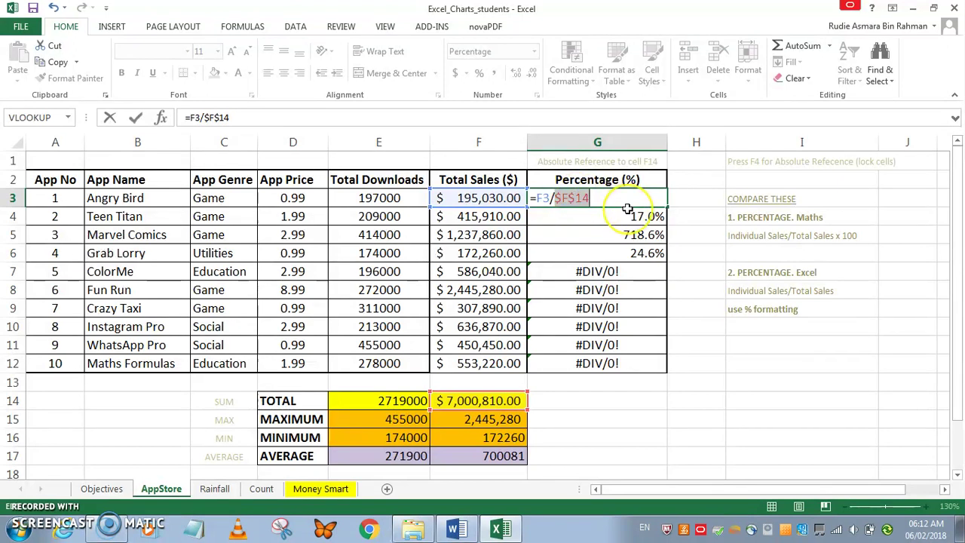
{"action": "key", "text": "ctrl+Return"}
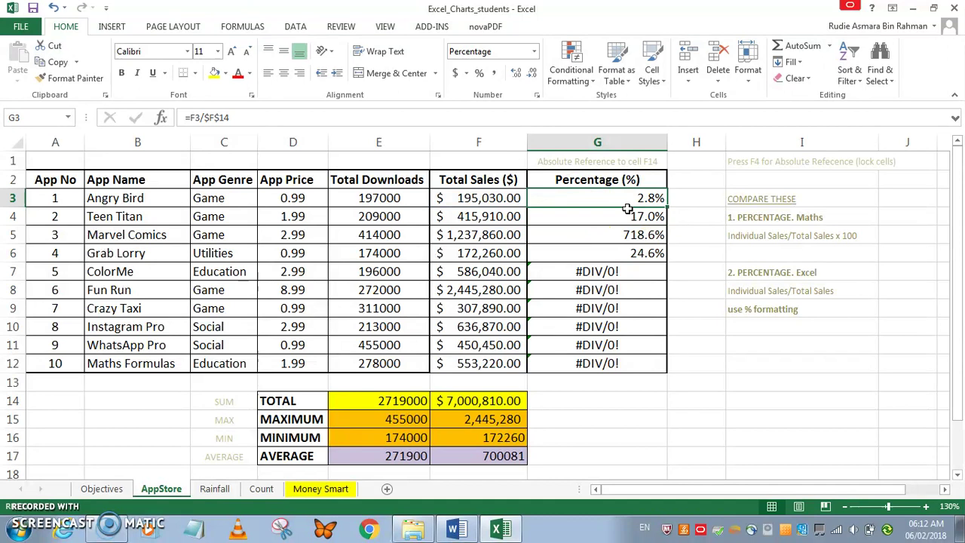
{"action": "double_click", "coordinate": [667, 205]}
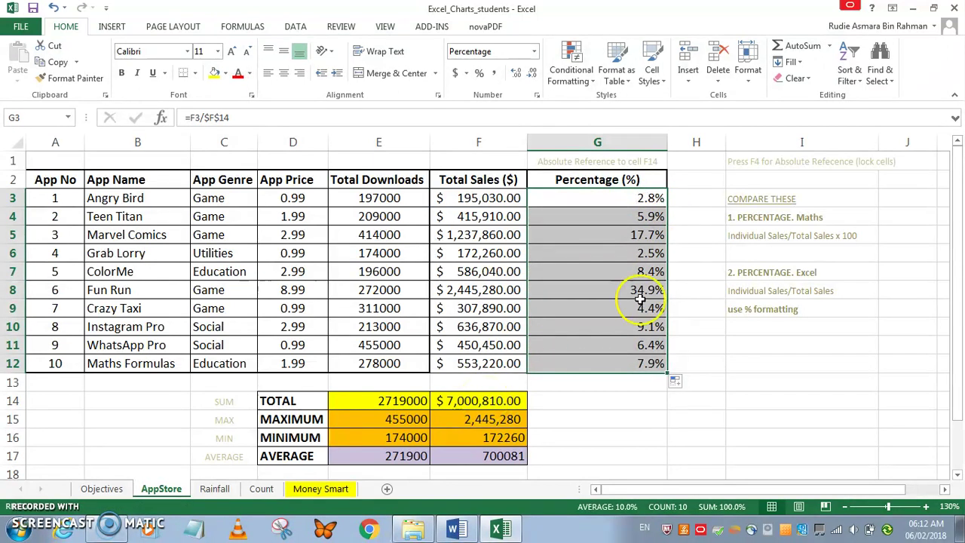
Step: Check the filled formulas in G5, G6 and G7, then return to G3
{"action": "left_click", "coordinate": [642, 235]}
{"action": "double_click", "coordinate": [642, 234]}
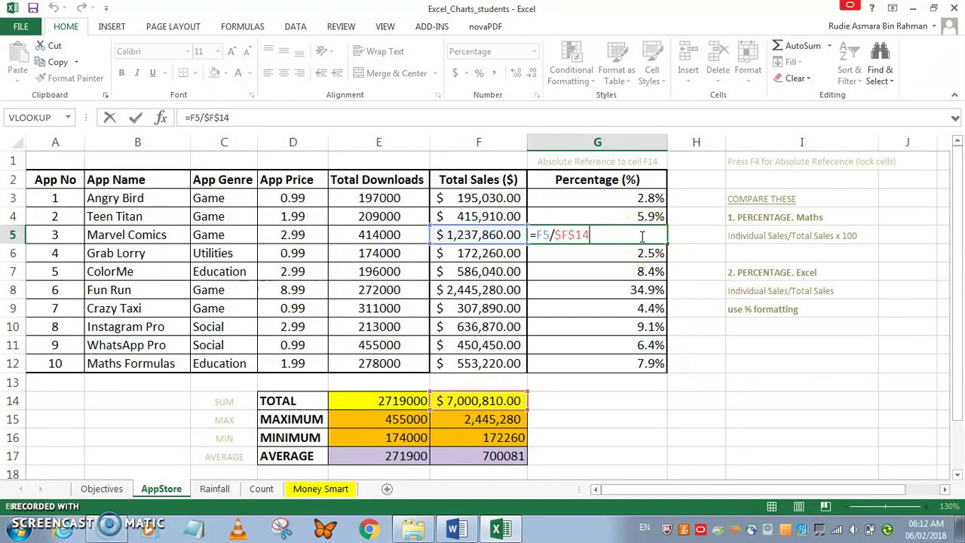
{"action": "double_click", "coordinate": [609, 253]}
{"action": "double_click", "coordinate": [615, 278]}
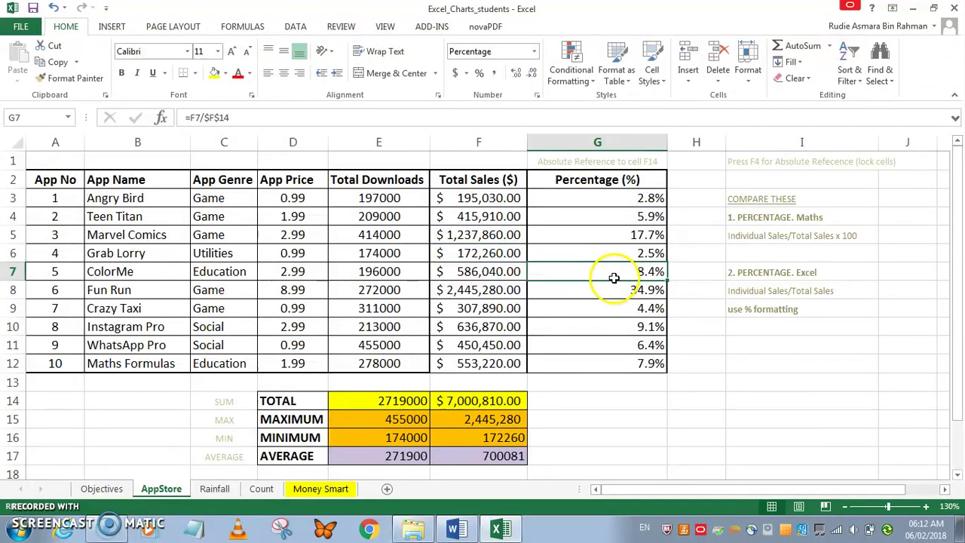
{"action": "left_click", "coordinate": [600, 200]}
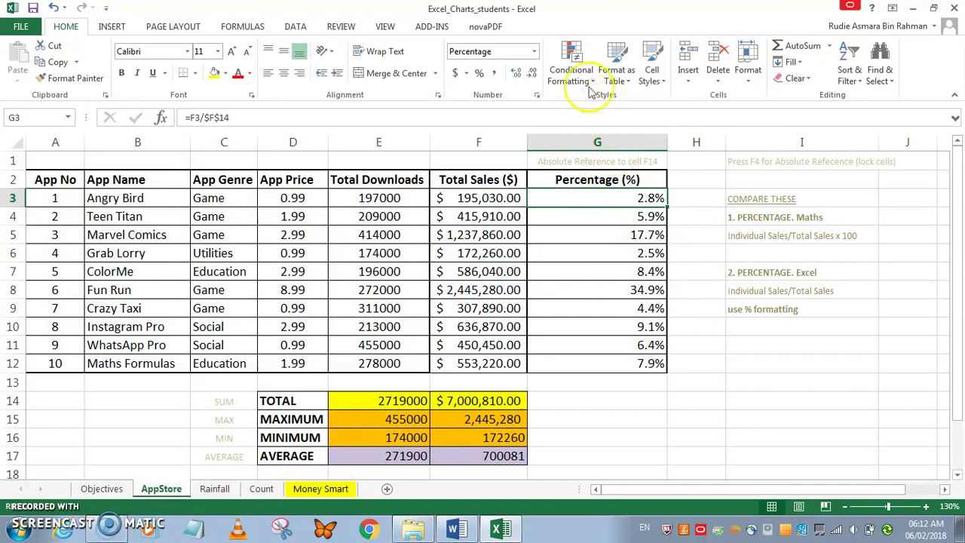
Step: Turn on Show Formulas and auto-fit every column so the =F3/$F$14 formulas are fully visible
{"action": "left_click", "coordinate": [243, 29]}
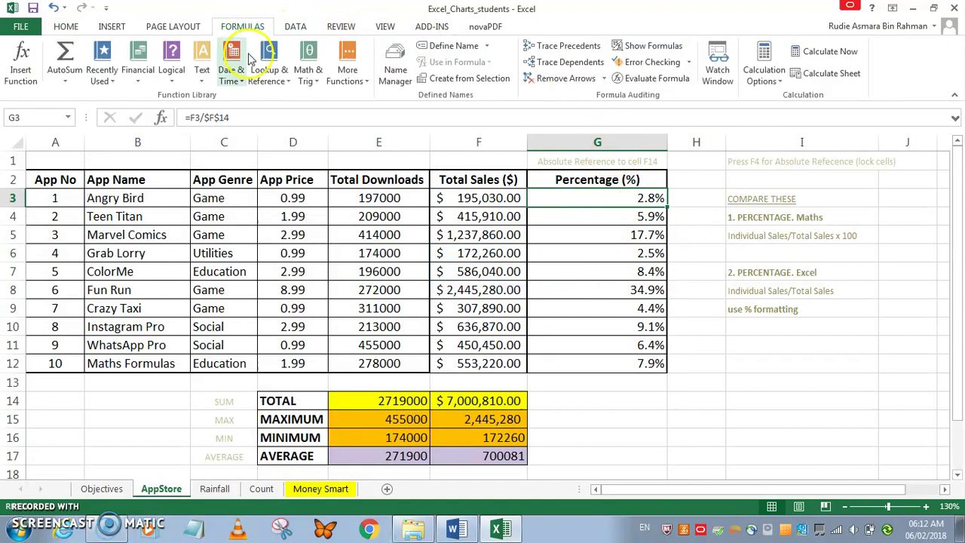
{"action": "left_click", "coordinate": [648, 46]}
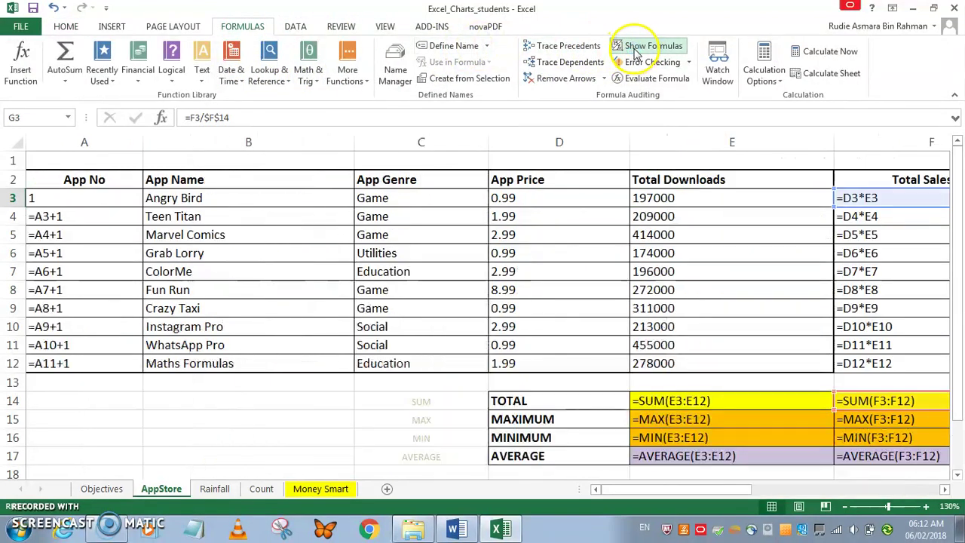
{"action": "left_click", "coordinate": [11, 138]}
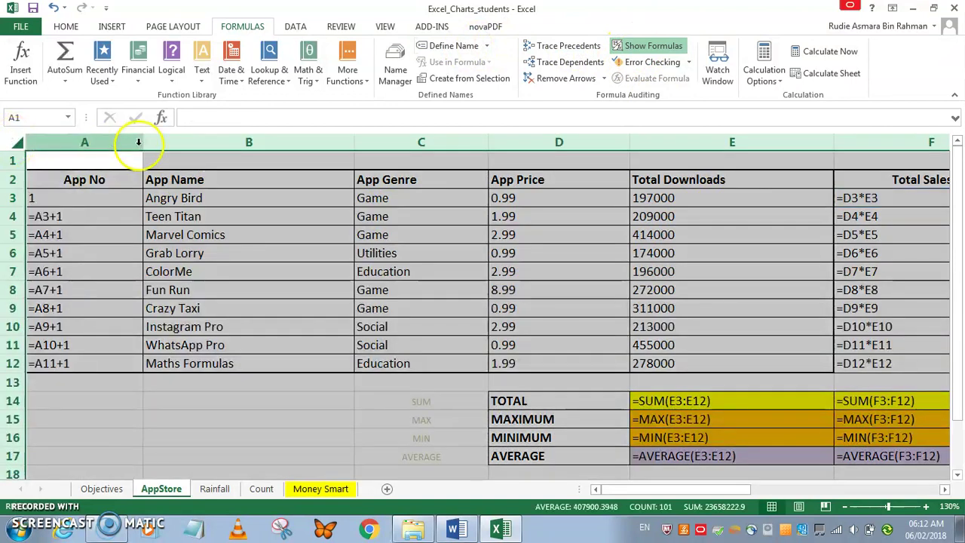
{"action": "double_click", "coordinate": [142, 141]}
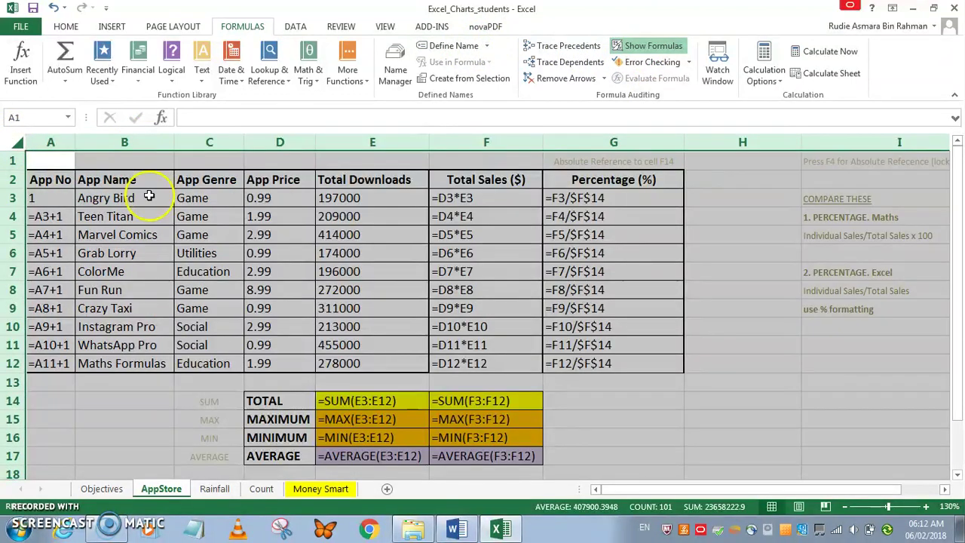
{"action": "key", "text": "Return"}
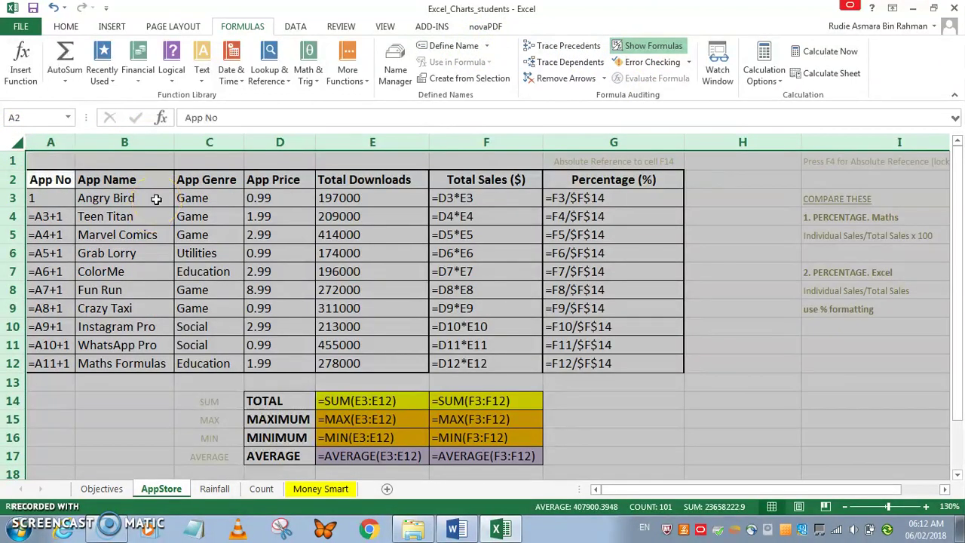
{"action": "left_click", "coordinate": [469, 265]}
{"action": "left_click", "coordinate": [591, 203]}
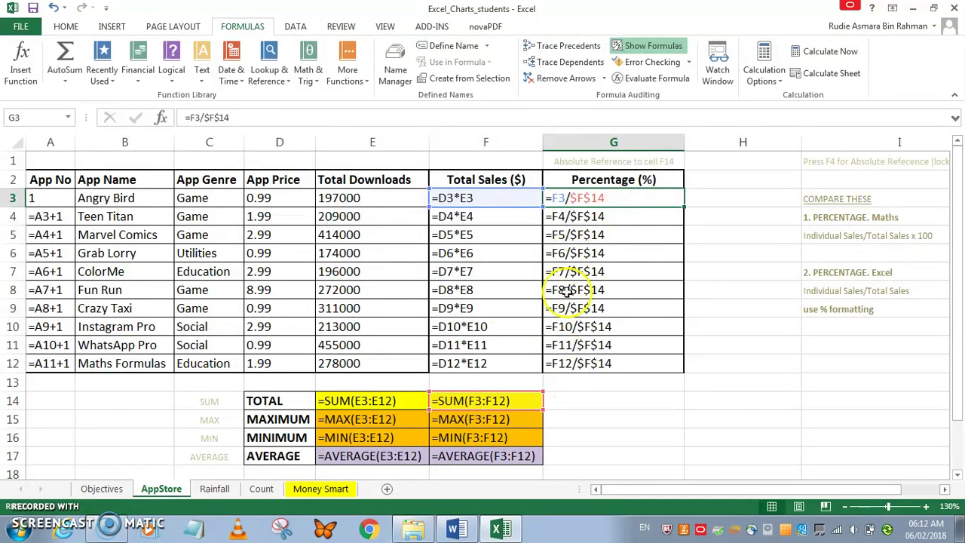
Step: Enter the note 'F4 key' in cell H3
{"action": "left_click", "coordinate": [725, 194]}
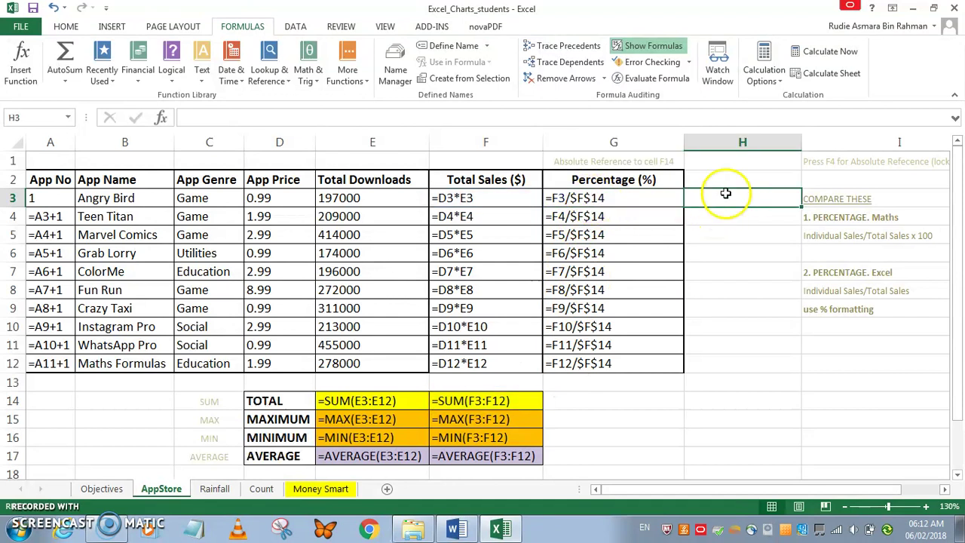
{"action": "type", "text": "F4 ke"}
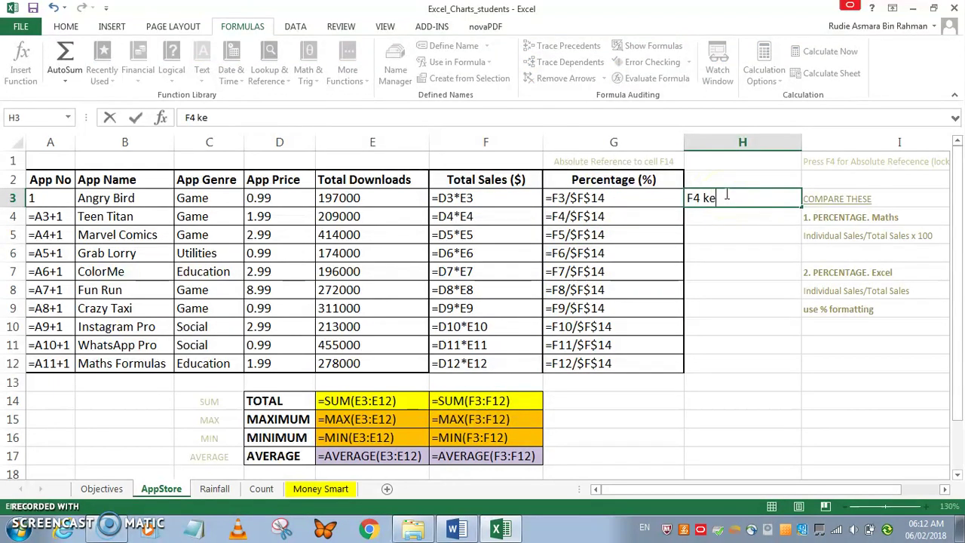
{"action": "type", "text": "y"}
{"action": "key", "text": "Return"}
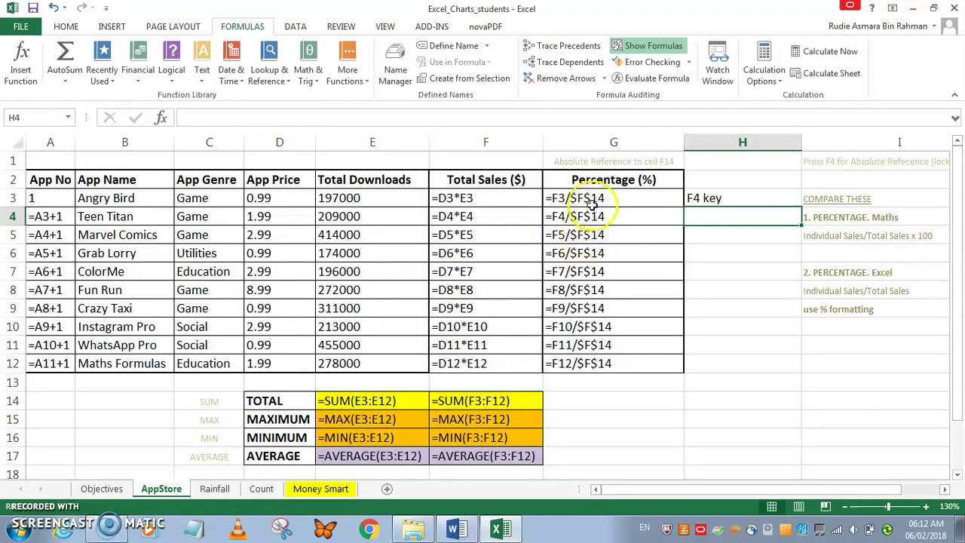
Step: Review the $F$14 reference in G3's formula without changing it, then select G14
{"action": "double_click", "coordinate": [593, 199]}
{"action": "left_click_drag", "start_coordinate": [605, 197], "coordinate": [570, 197]}
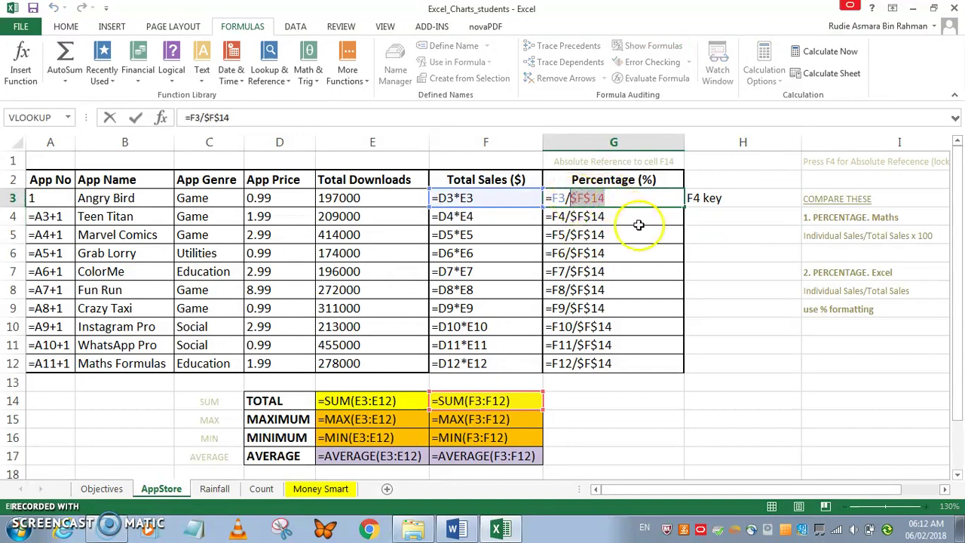
{"action": "key", "text": "Return"}
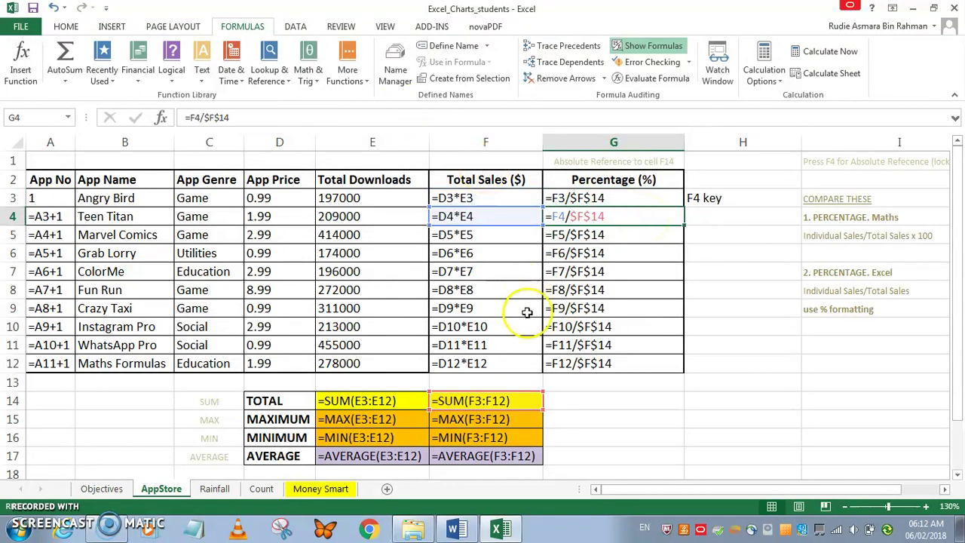
{"action": "left_click", "coordinate": [616, 398]}
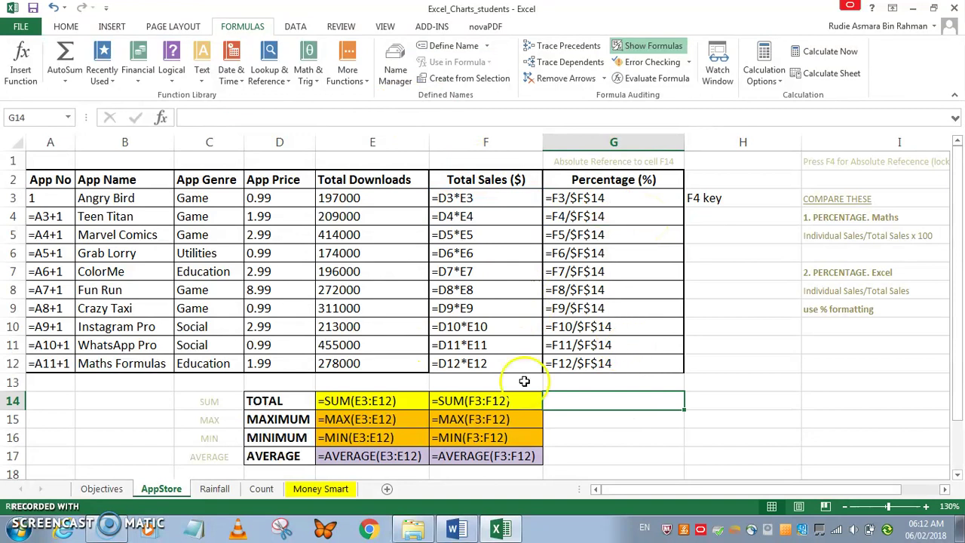